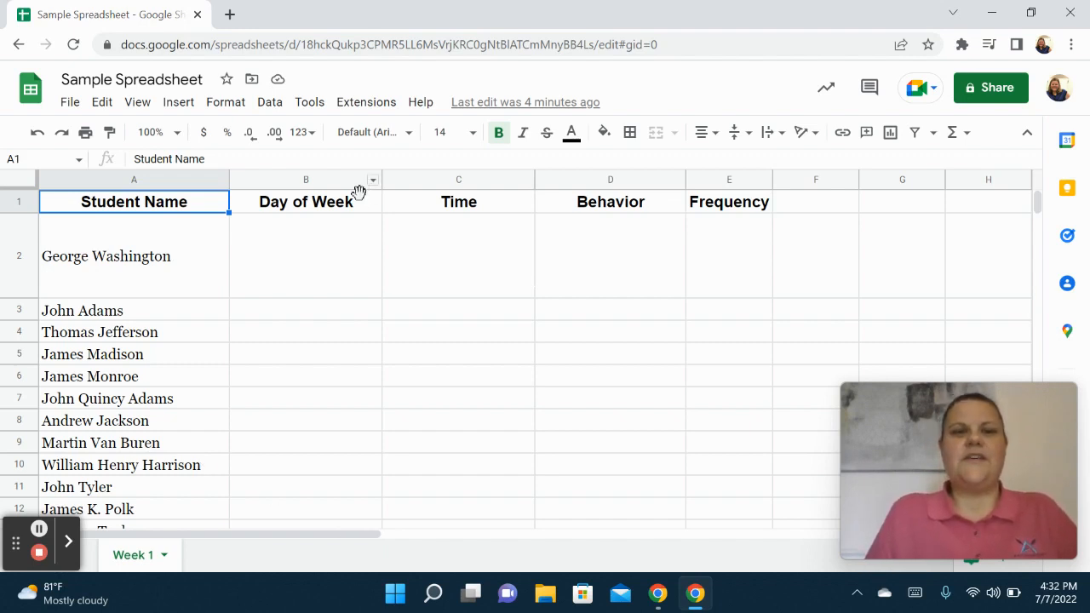
- Rotate the header text in cells B1:E1 to read vertically upward
left_click_drag(348, 211, 762, 201)
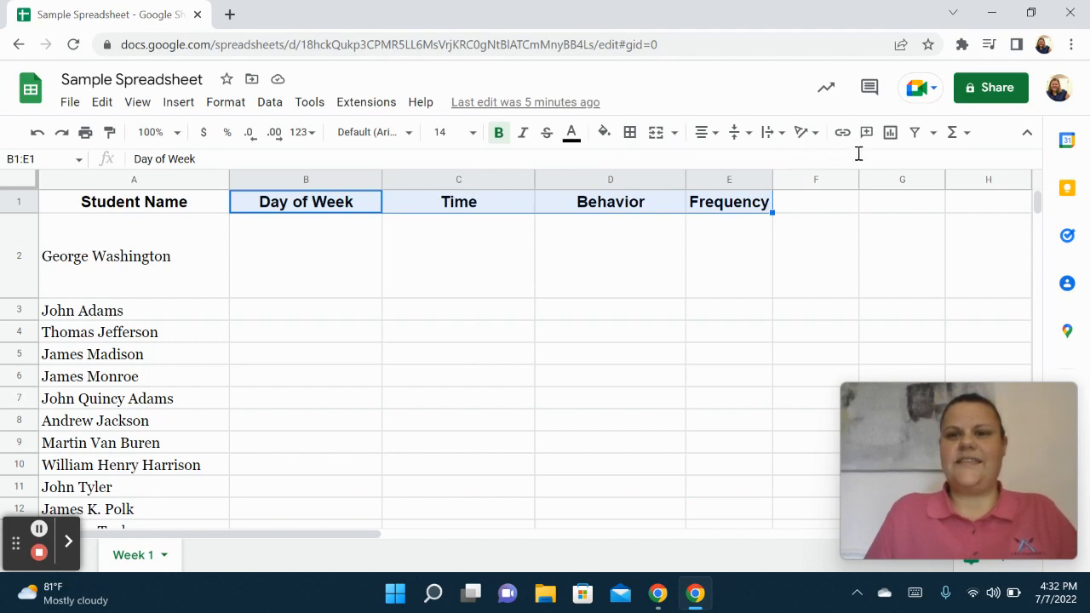
left_click(816, 138)
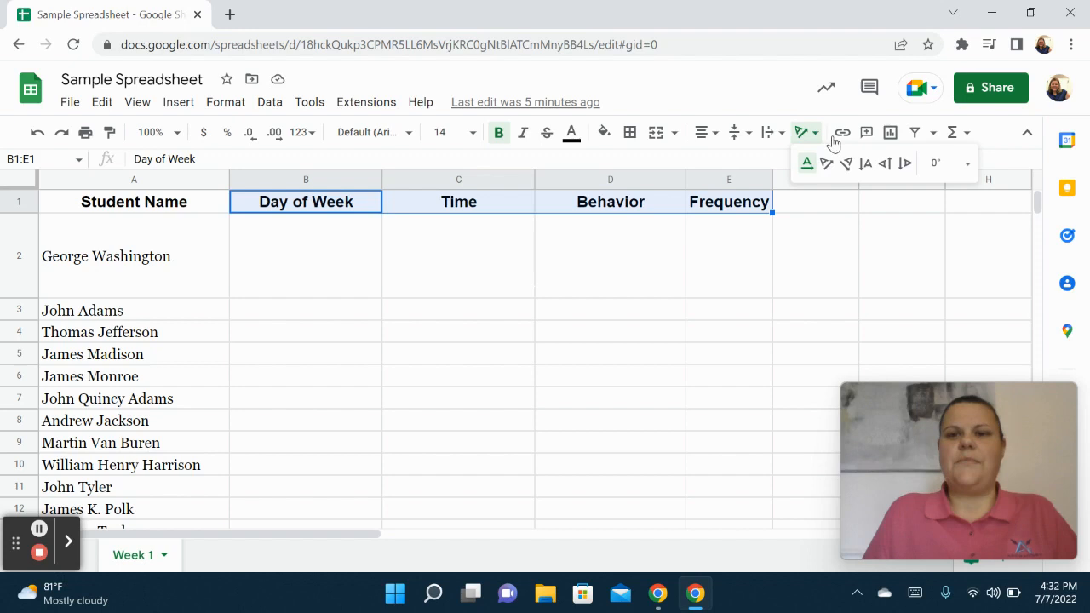
left_click(885, 173)
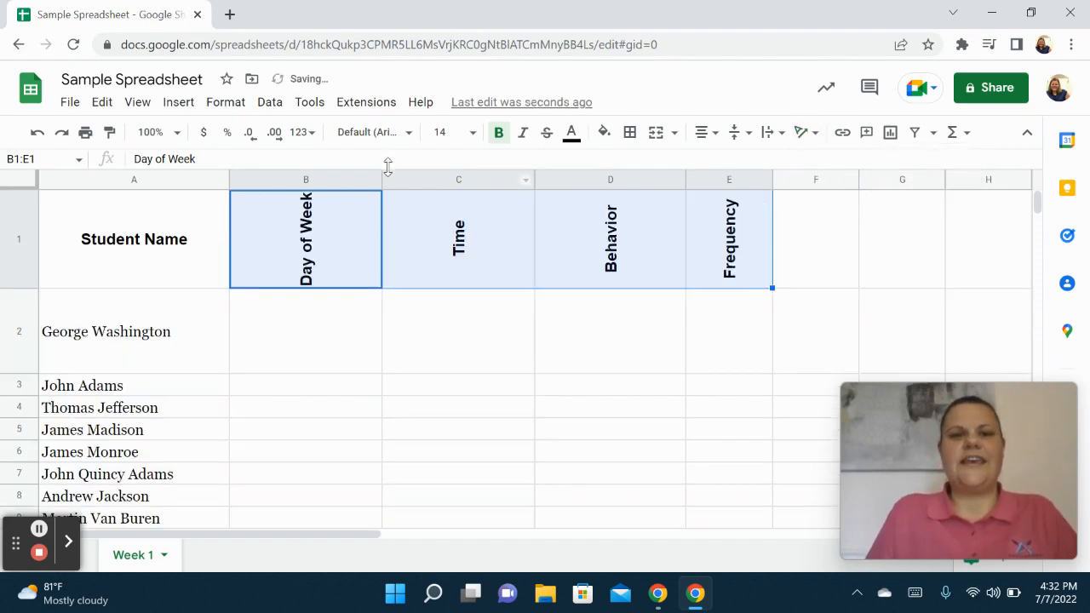
left_click_drag(382, 177, 317, 176)
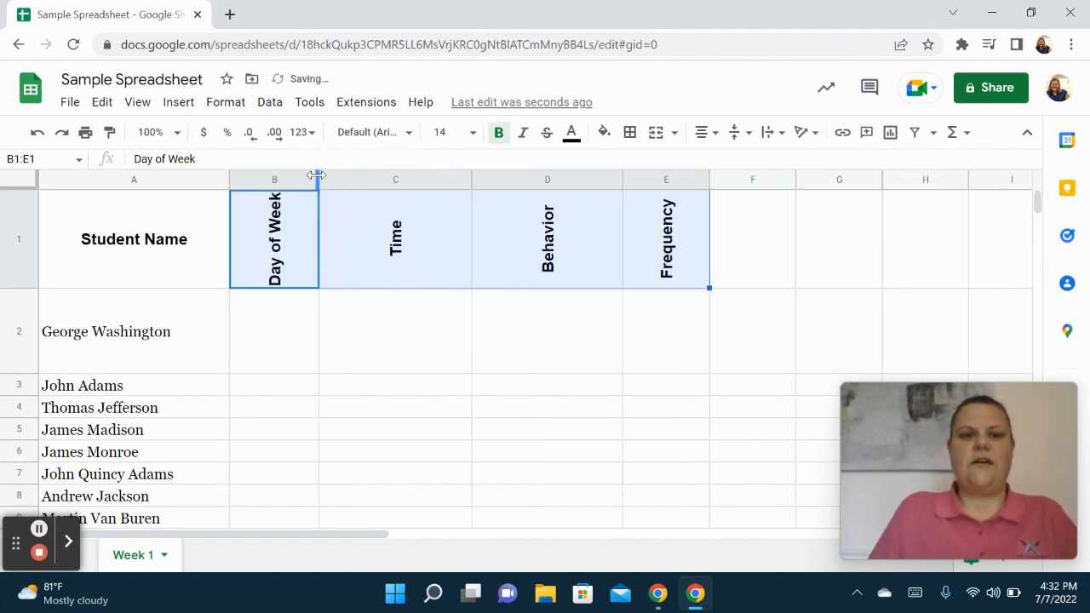
left_click(468, 179)
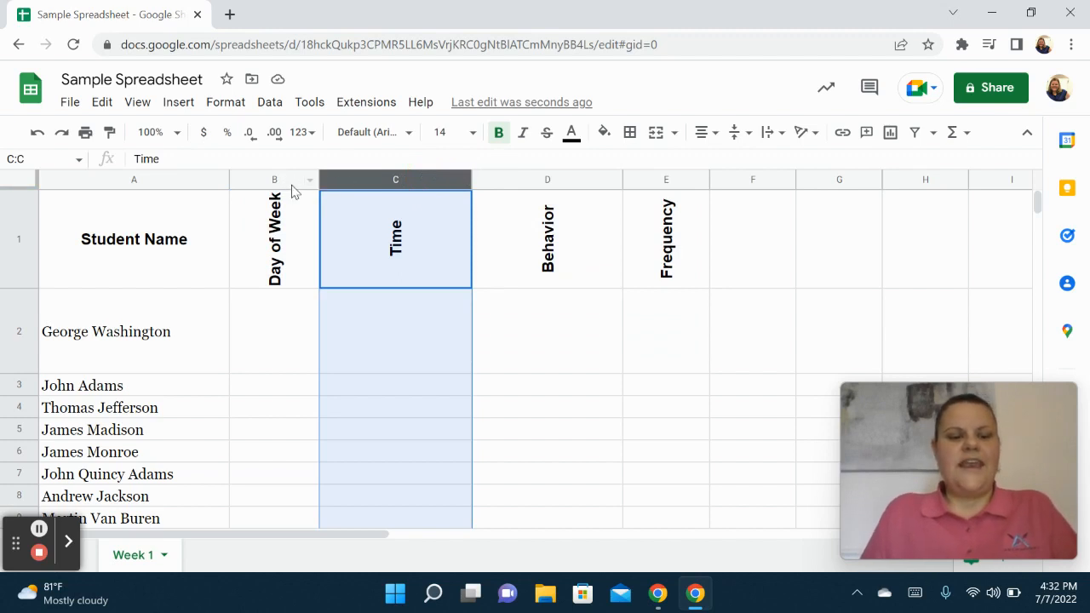
key("ctrl+z")
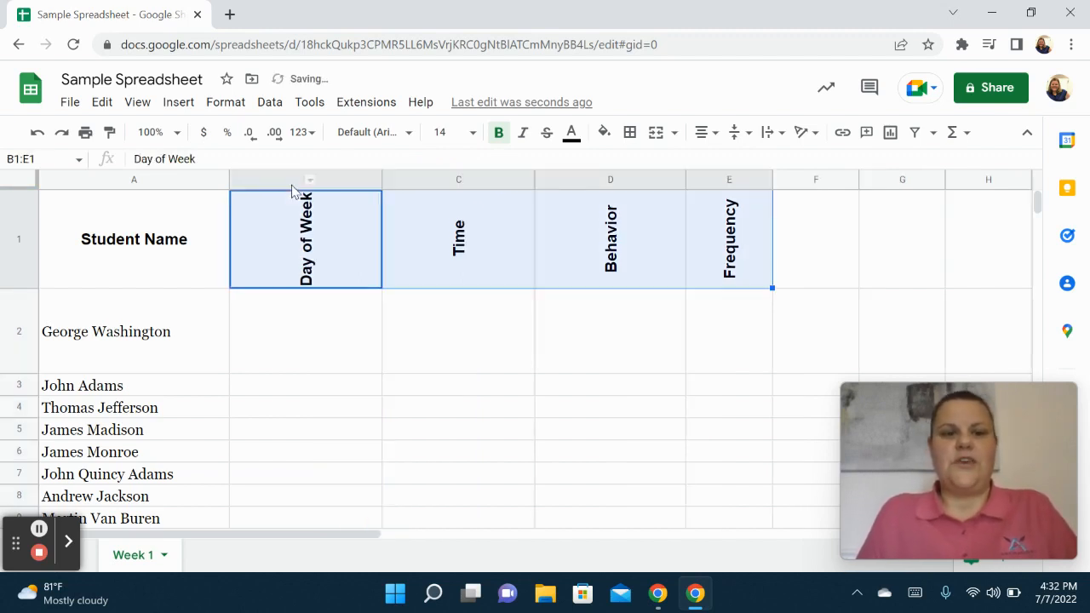
- Set the text color of cells B2:E2 to black
left_click(309, 328)
left_click(308, 328)
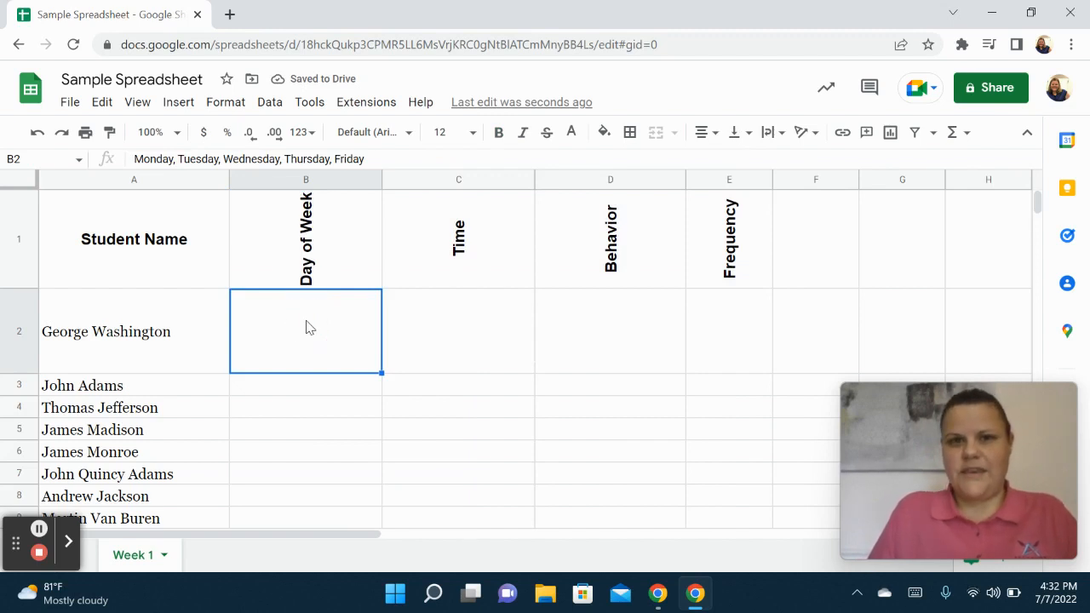
left_click_drag(309, 328, 735, 302)
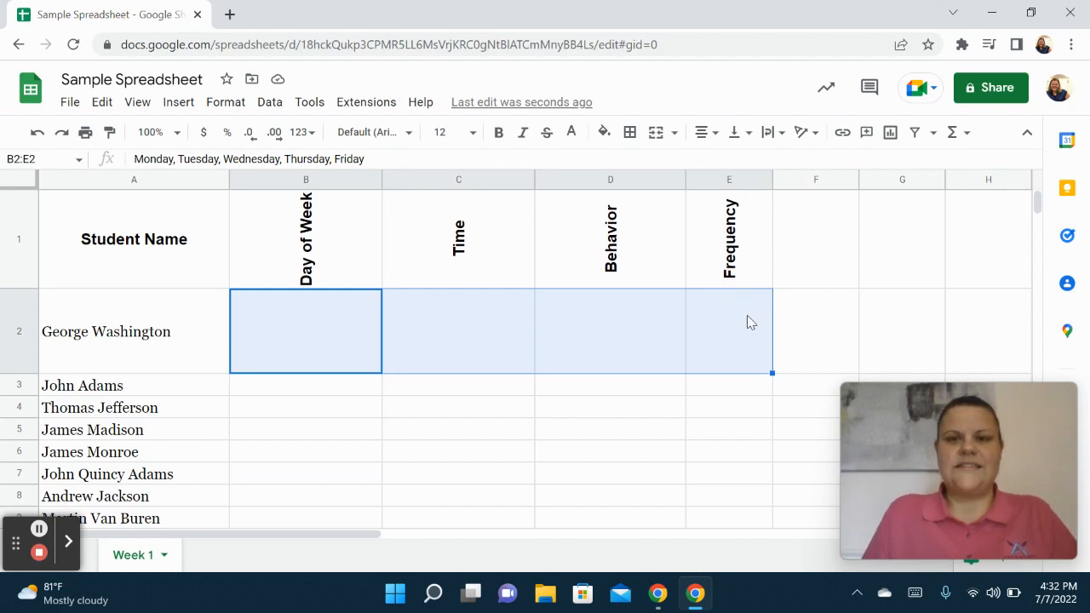
left_click(571, 134)
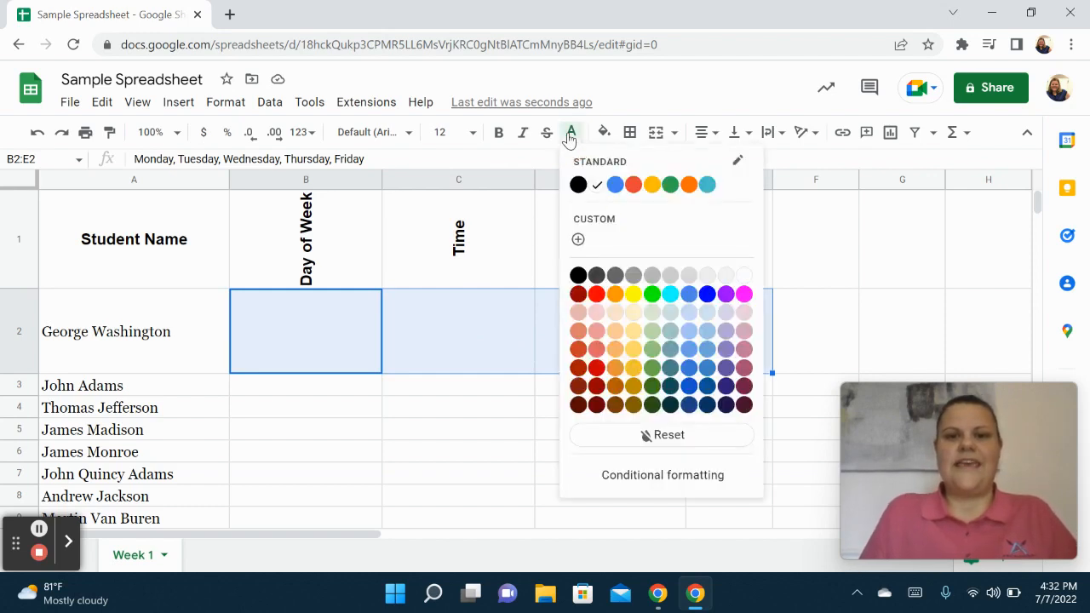
left_click(578, 184)
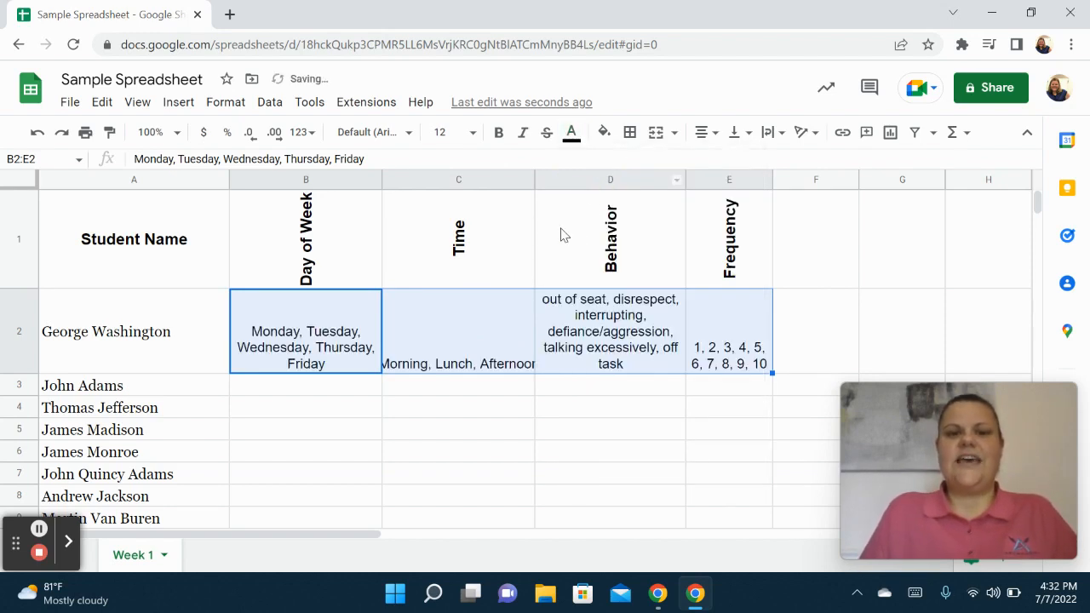
- Copy the weekday list from cell B2 and clear the cell
left_click(358, 351)
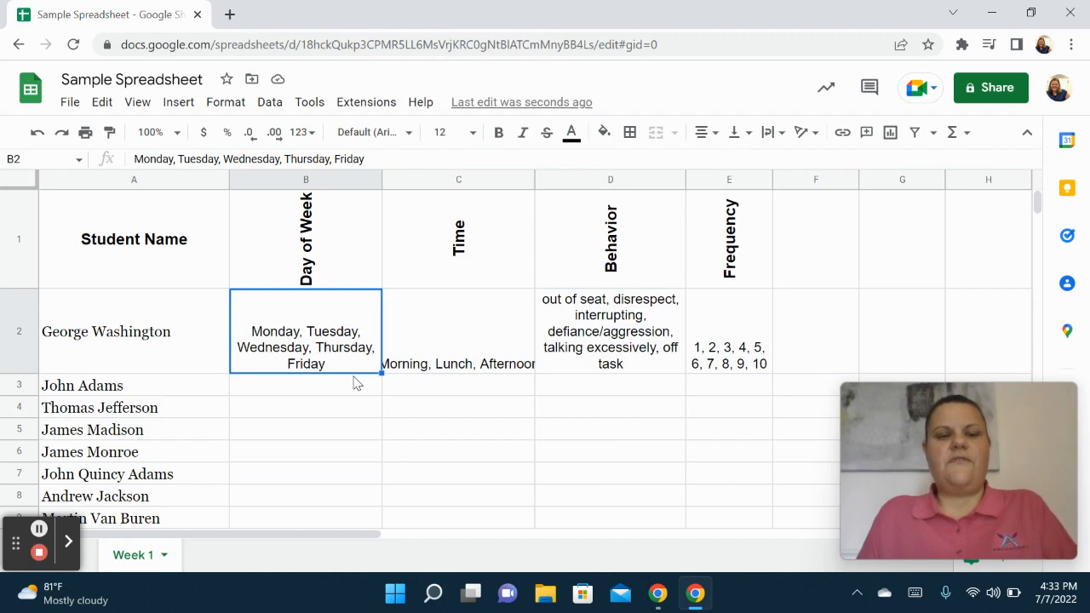
key("ctrl+c")
key("Delete")
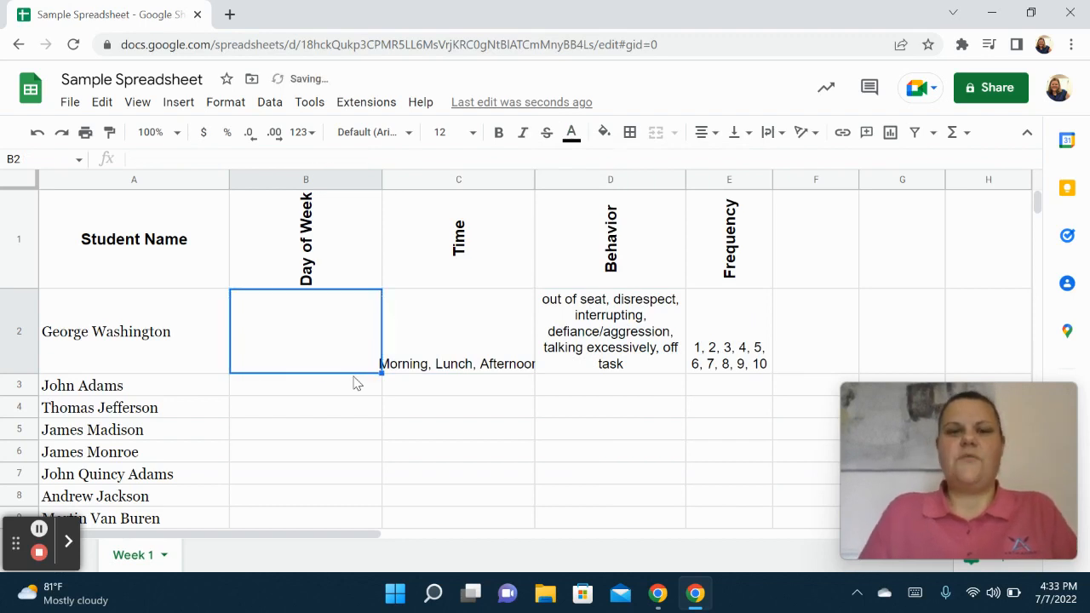
- Add list-of-items data validation to cell B2 with the copied items Monday, Tuesday, Wednesday, Thursday, Friday, and check its dropdown
left_click(269, 103)
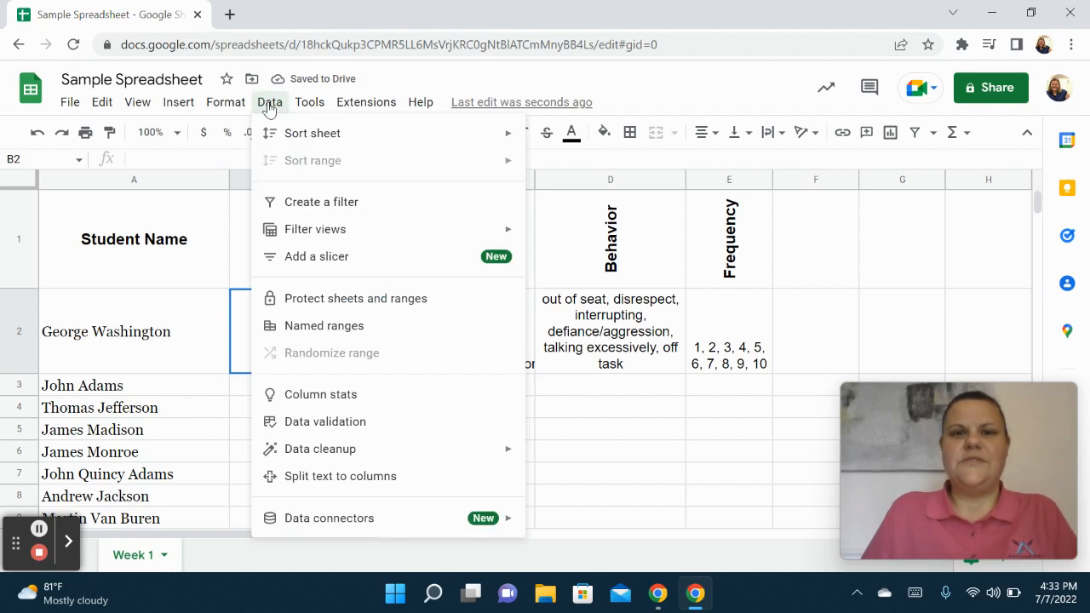
left_click(318, 426)
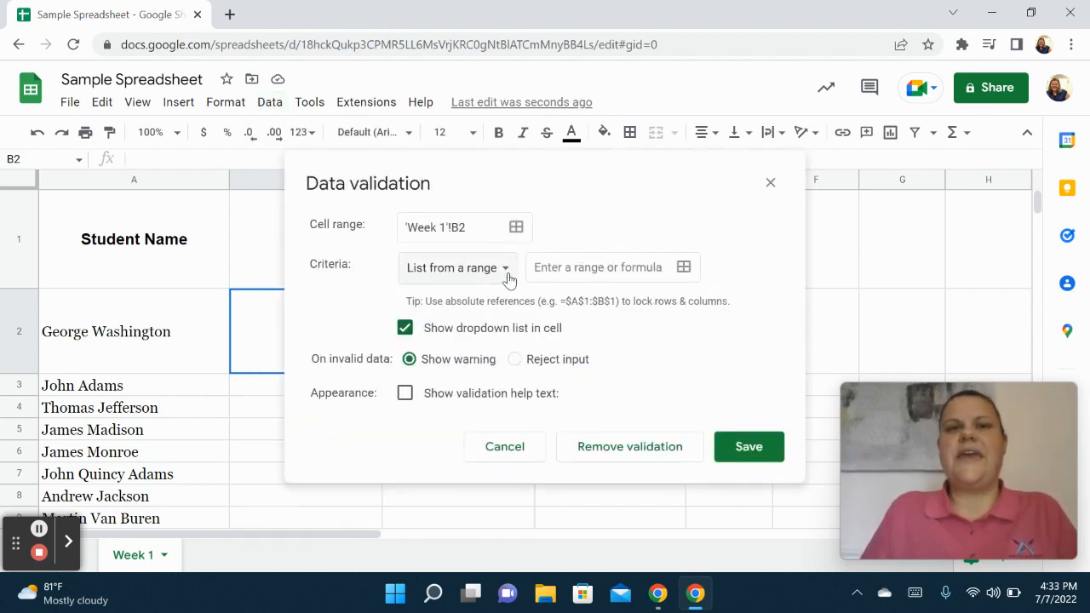
left_click(506, 269)
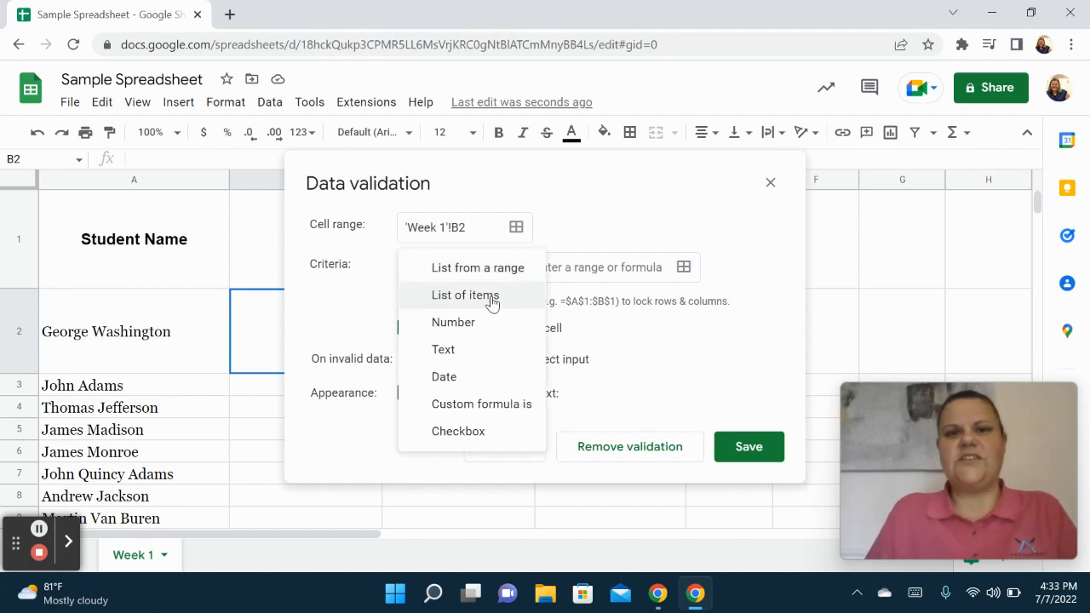
left_click(492, 298)
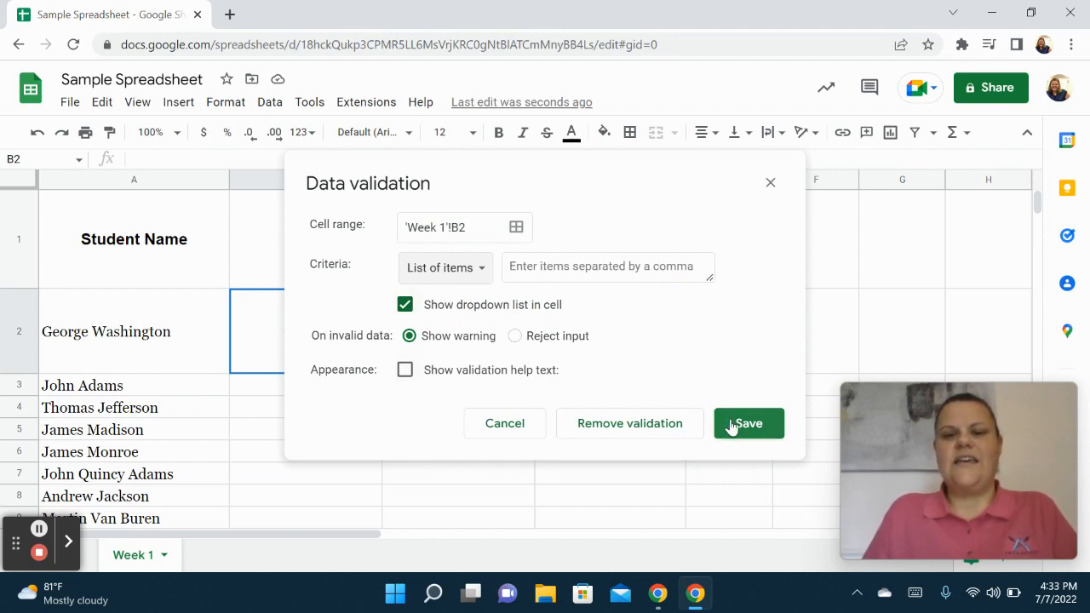
left_click(658, 268)
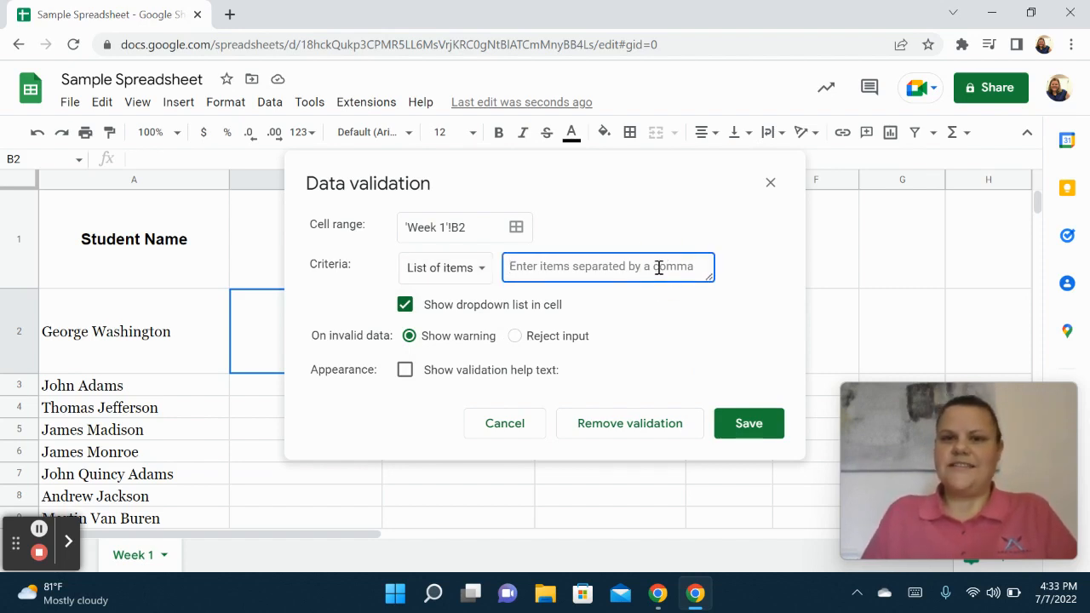
key("ctrl+v")
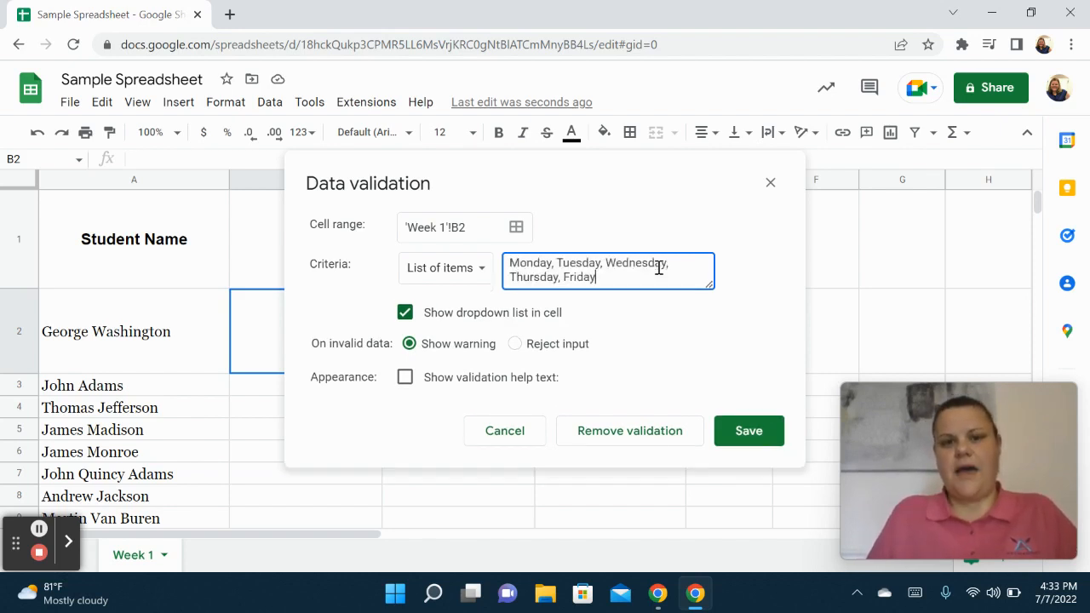
left_click(769, 431)
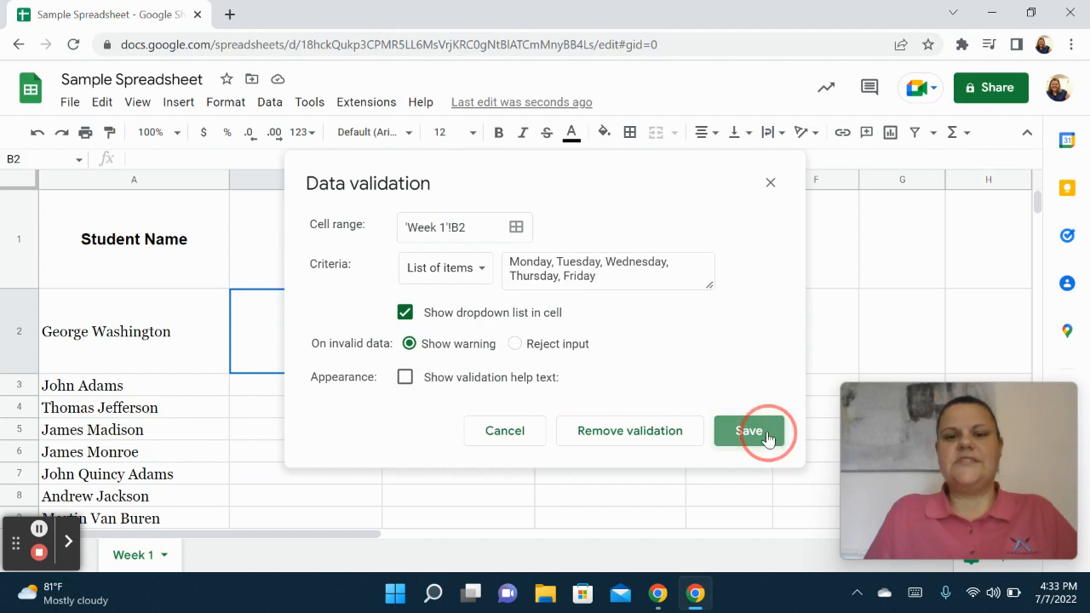
left_click(372, 364)
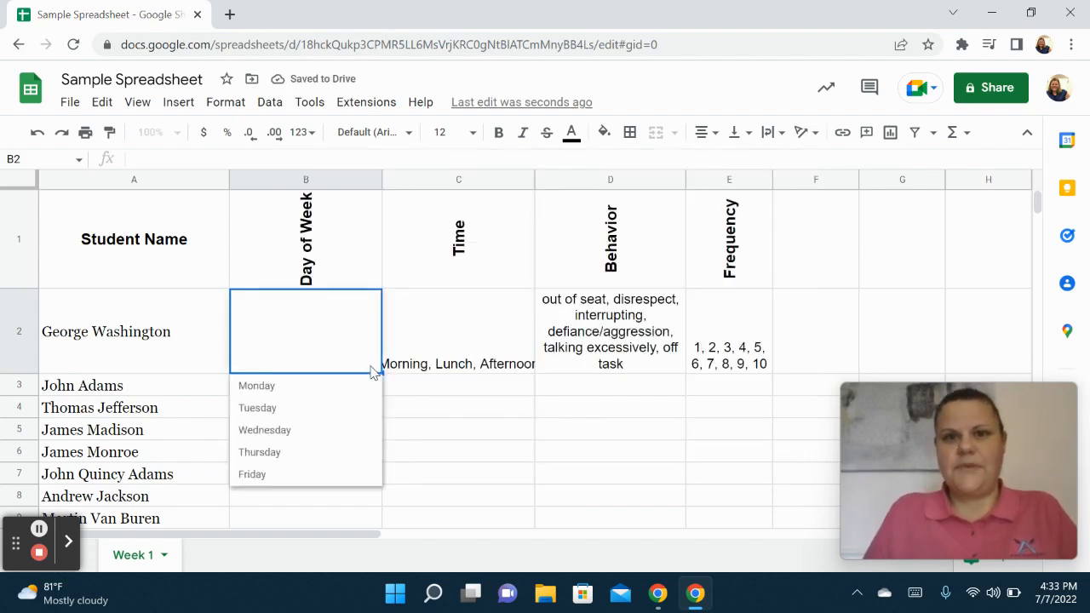
left_click(415, 398)
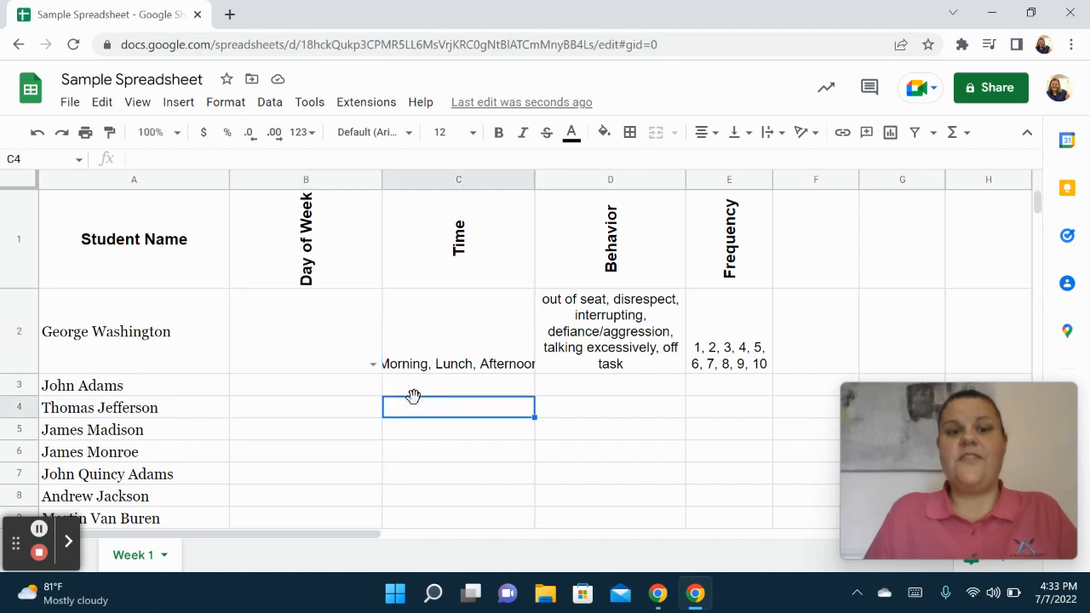
- Fill the Day of Week dropdown from cell B2 down through B17
left_click(353, 365)
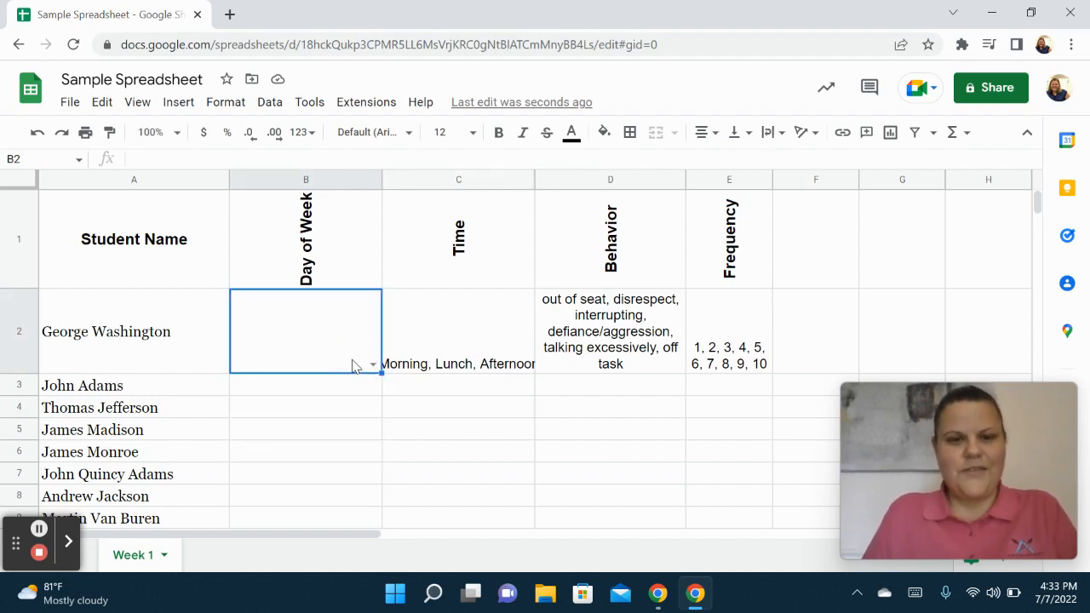
left_click_drag(382, 373, 372, 511)
scroll(466, 383, "up", 3)
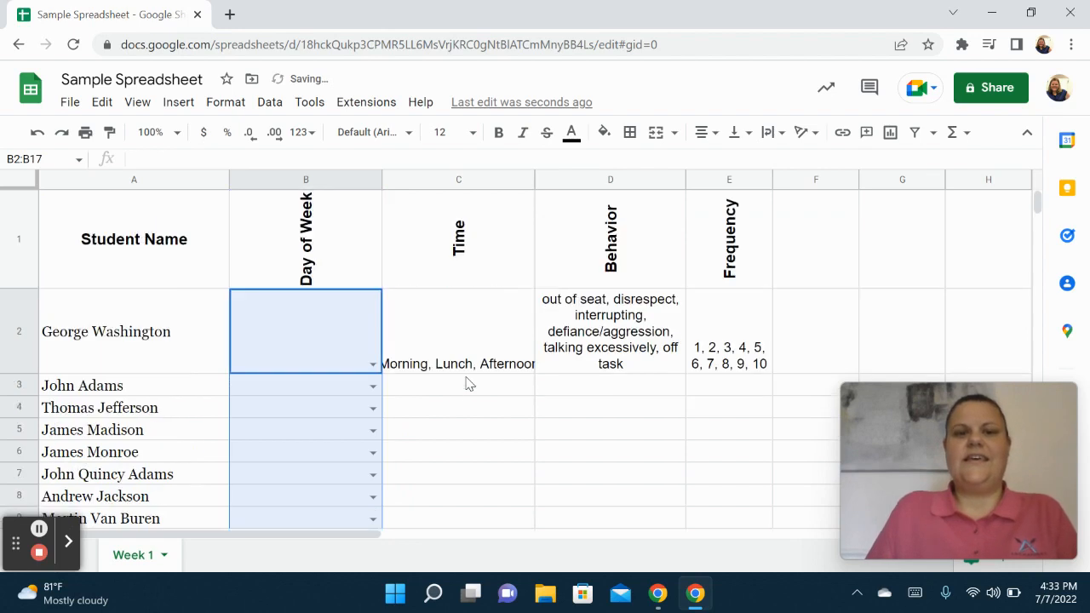
- Copy the time-of-day list from cell C2 and clear the cell
left_click(465, 384)
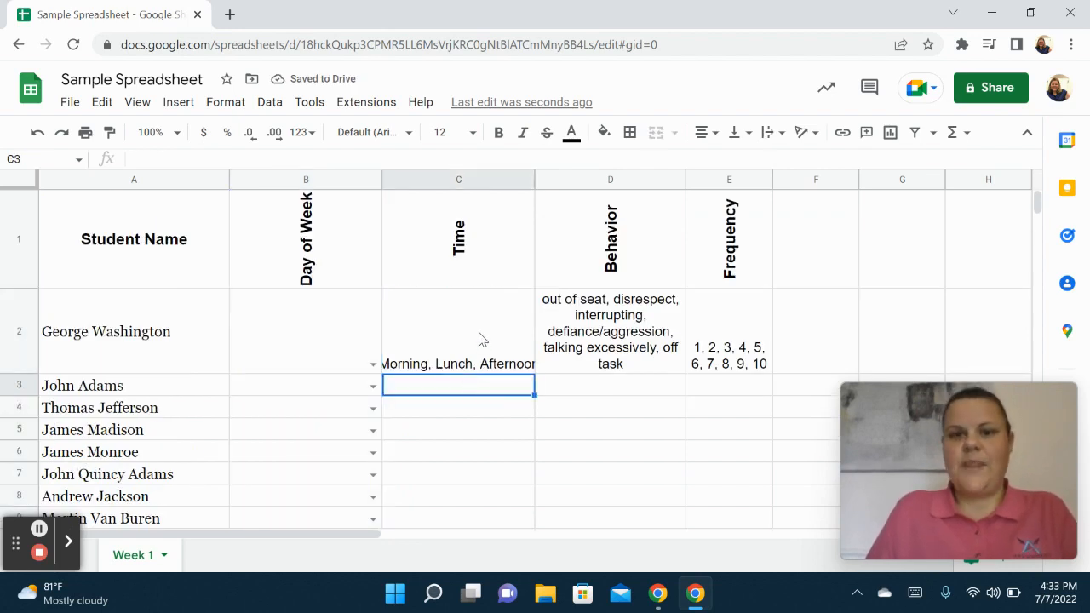
left_click(479, 339)
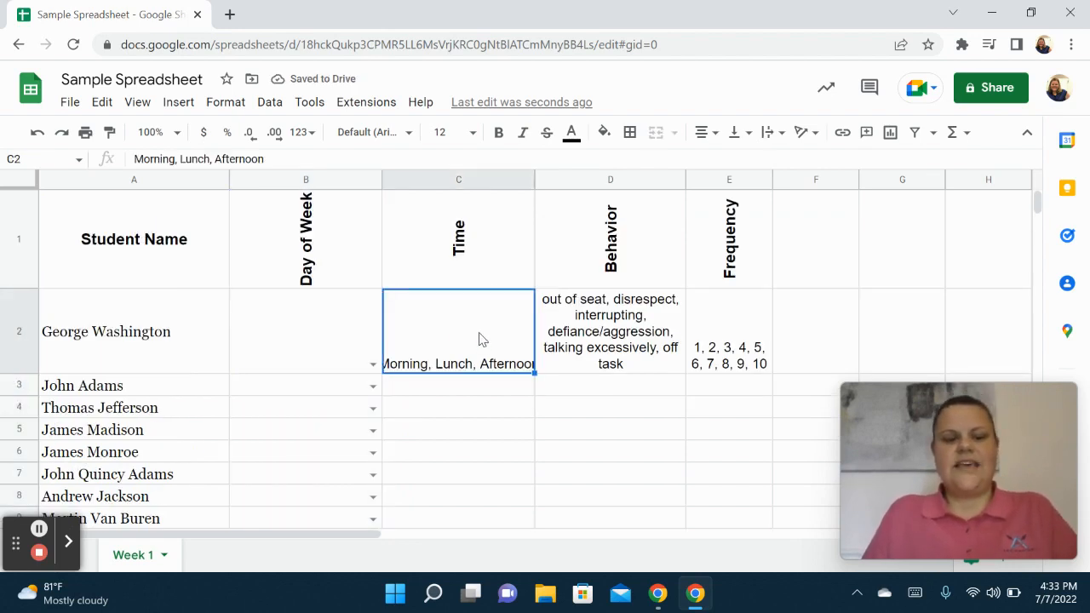
key("ctrl+c")
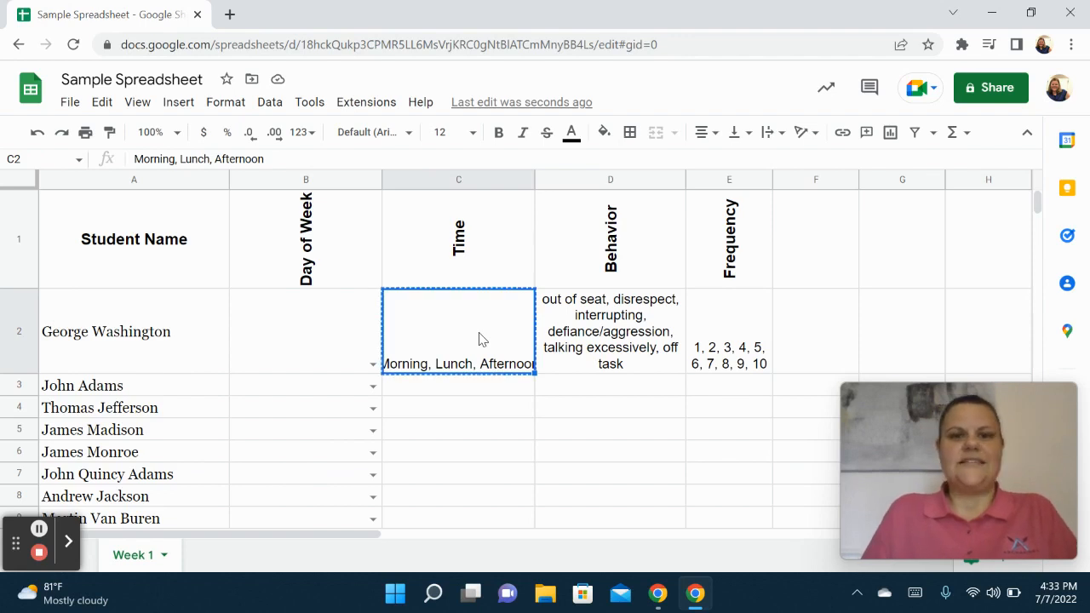
key("Delete")
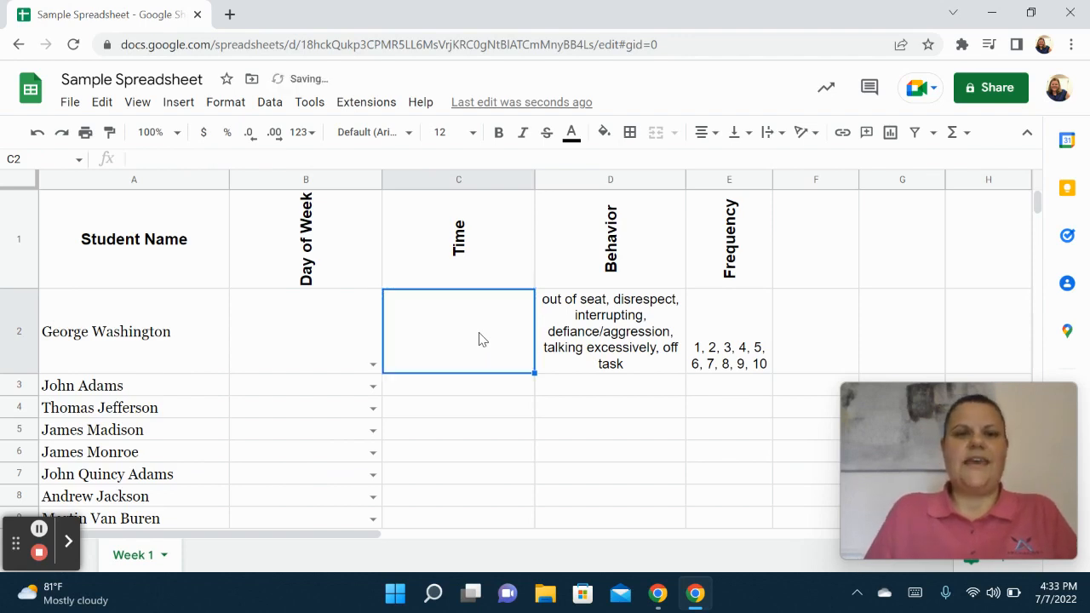
- Add list-of-items data validation to cell C2 with the copied items Morning, Lunch, Afternoon
left_click(270, 103)
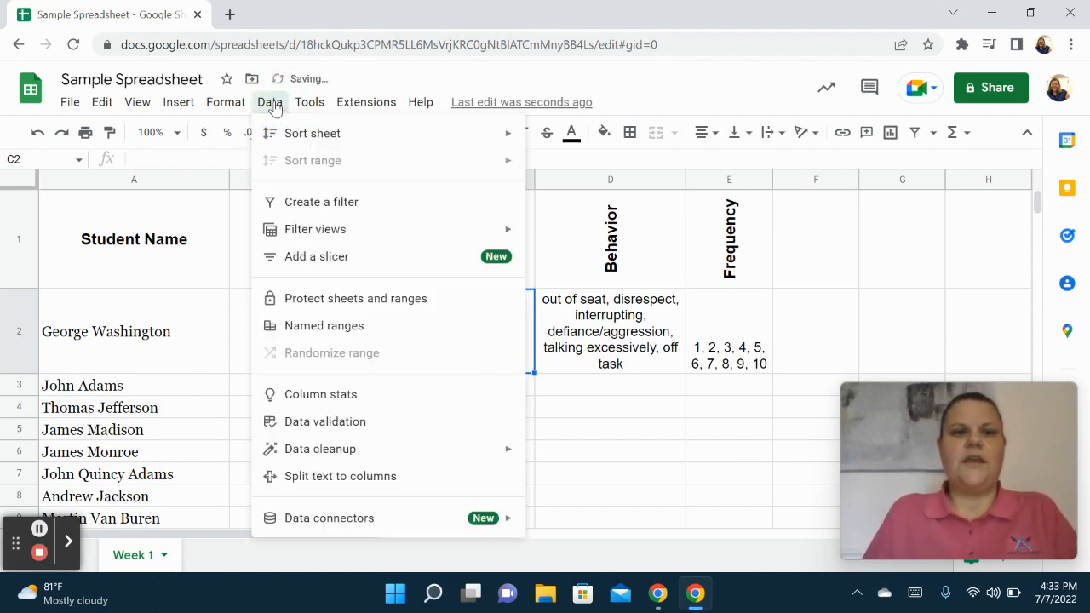
left_click(338, 426)
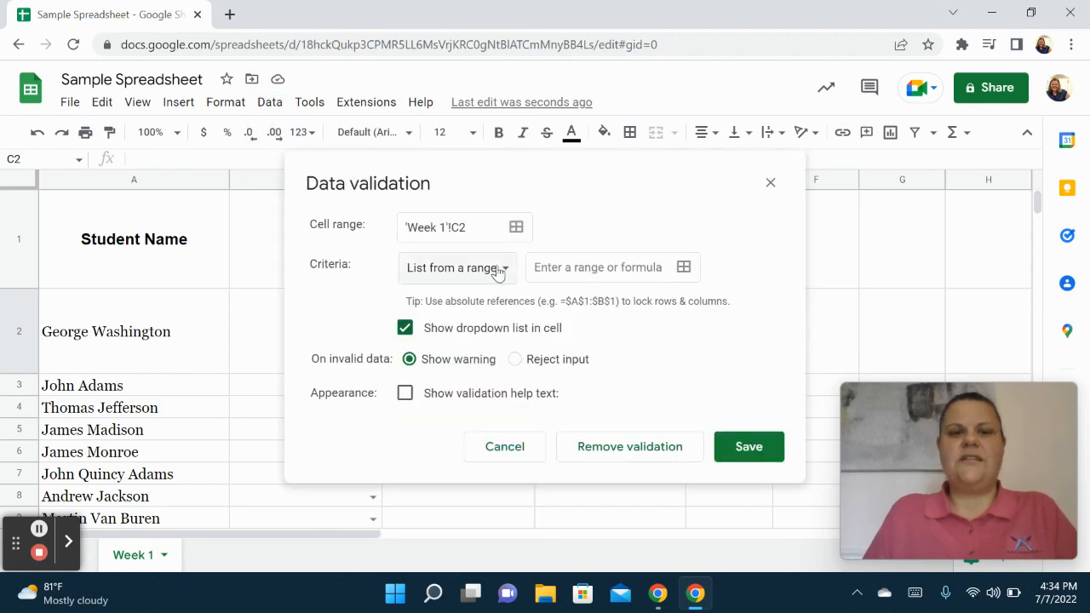
left_click(509, 271)
left_click(504, 294)
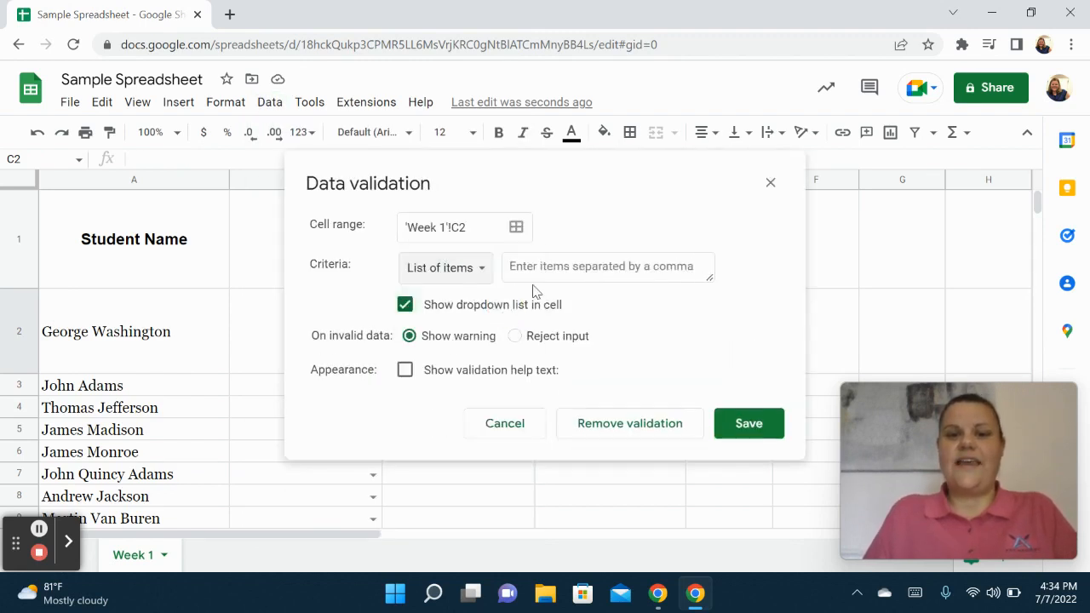
left_click(563, 265)
key("ctrl+v")
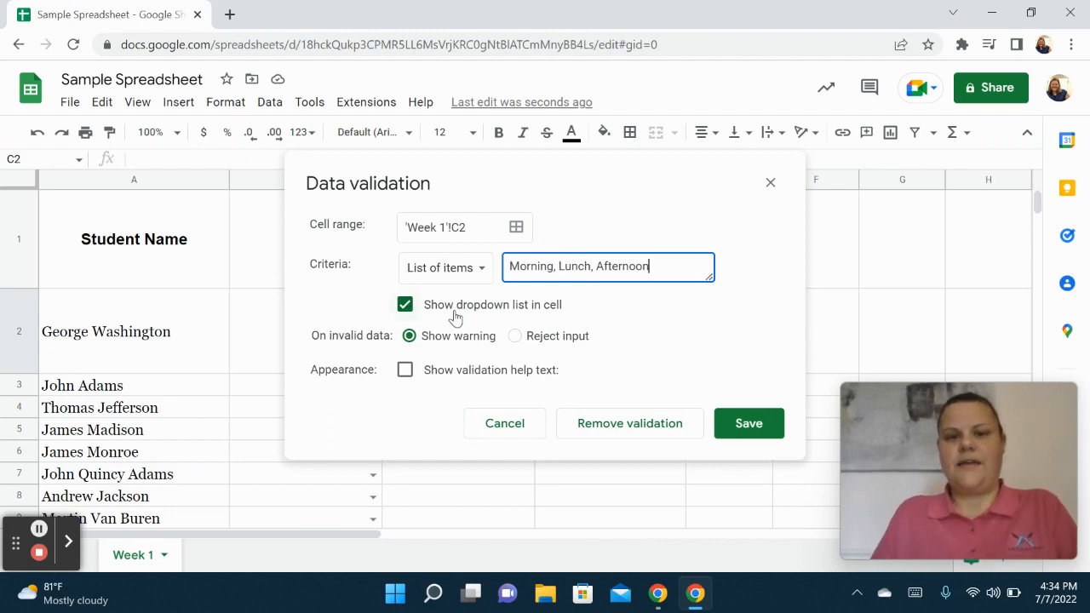
left_click(745, 424)
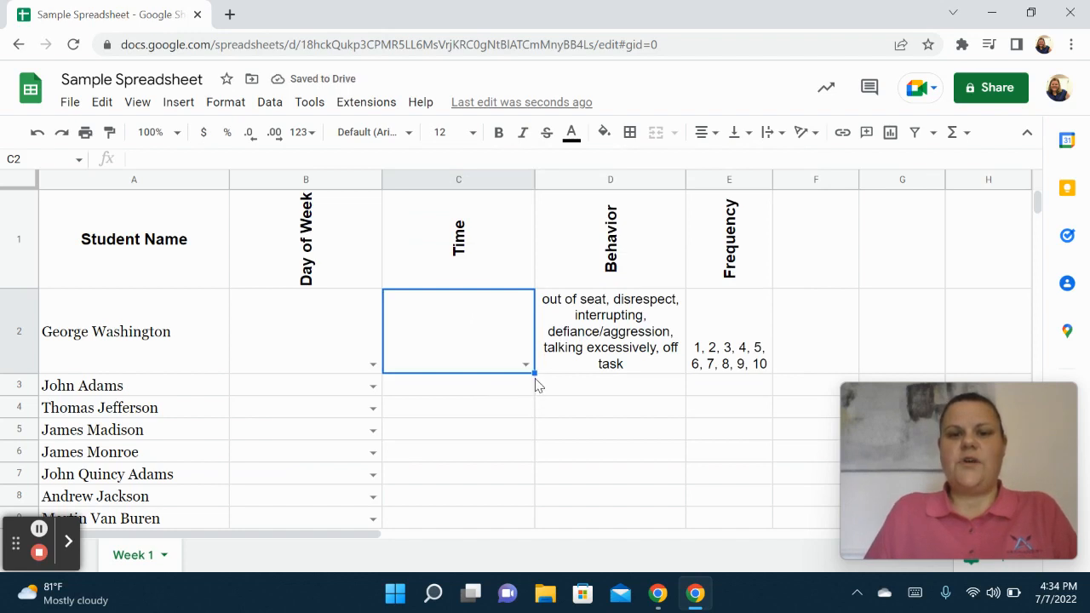
- Fill the Time dropdown from cell C2 down through C17
left_click_drag(535, 373, 532, 428)
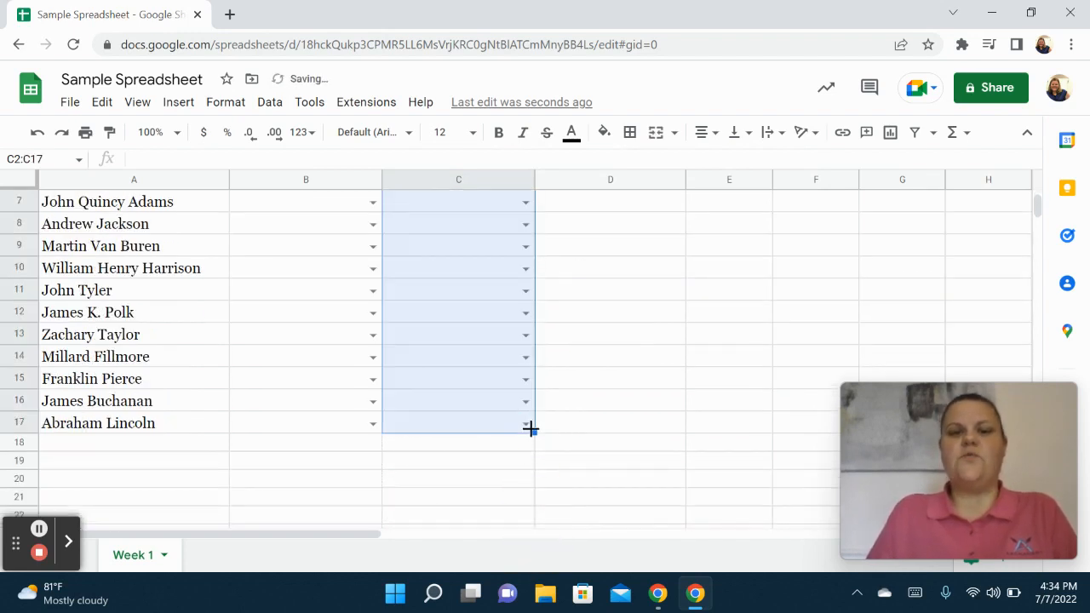
left_click(579, 437)
scroll(579, 439, "up", 3)
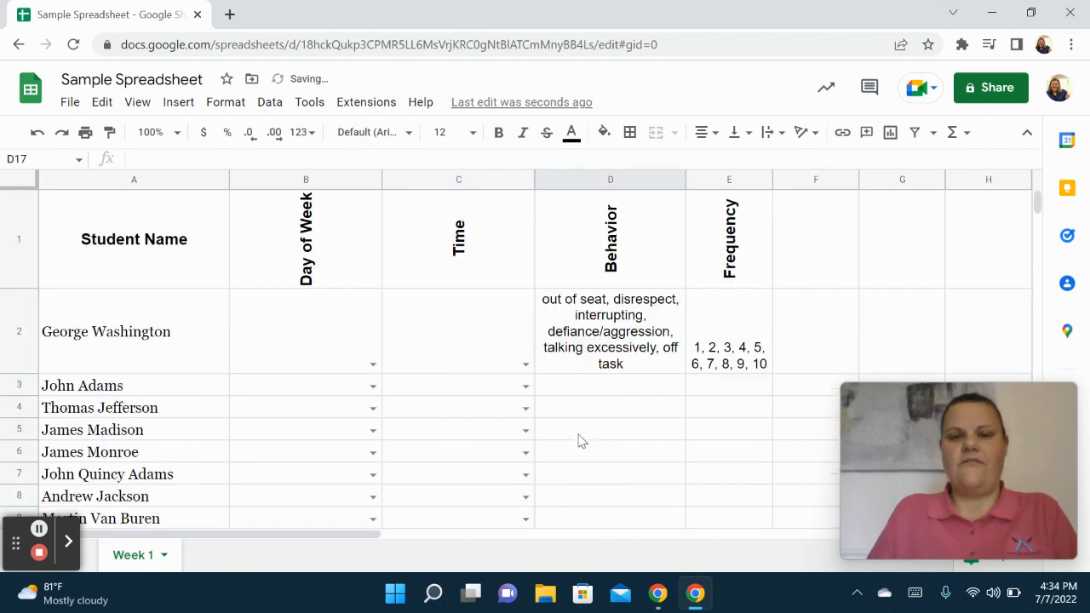
- Copy the behavior list from cell D2 and clear the cell
left_click(601, 367)
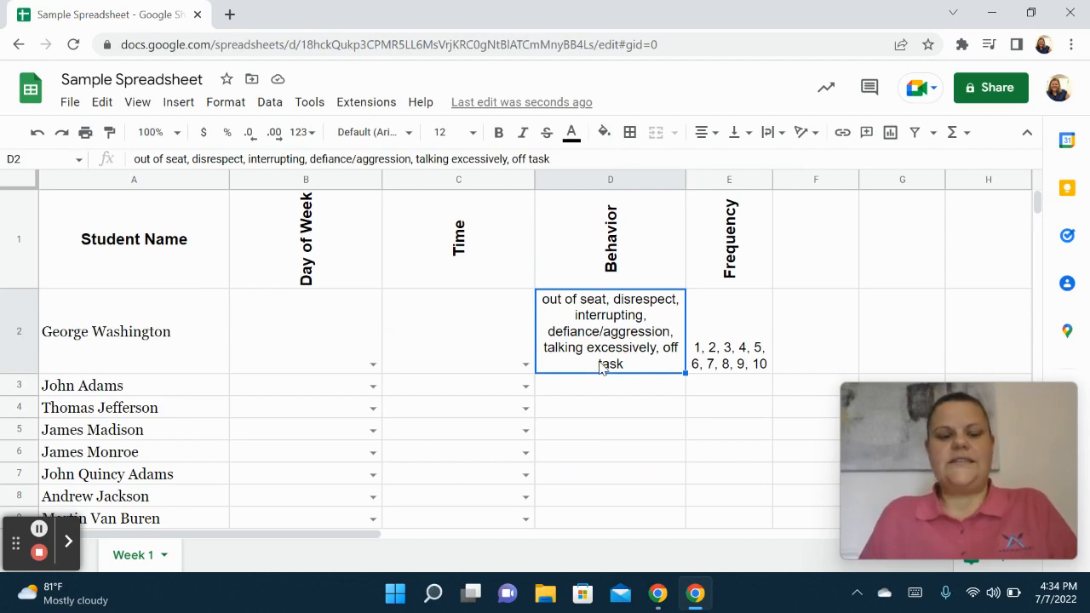
key("ctrl+c")
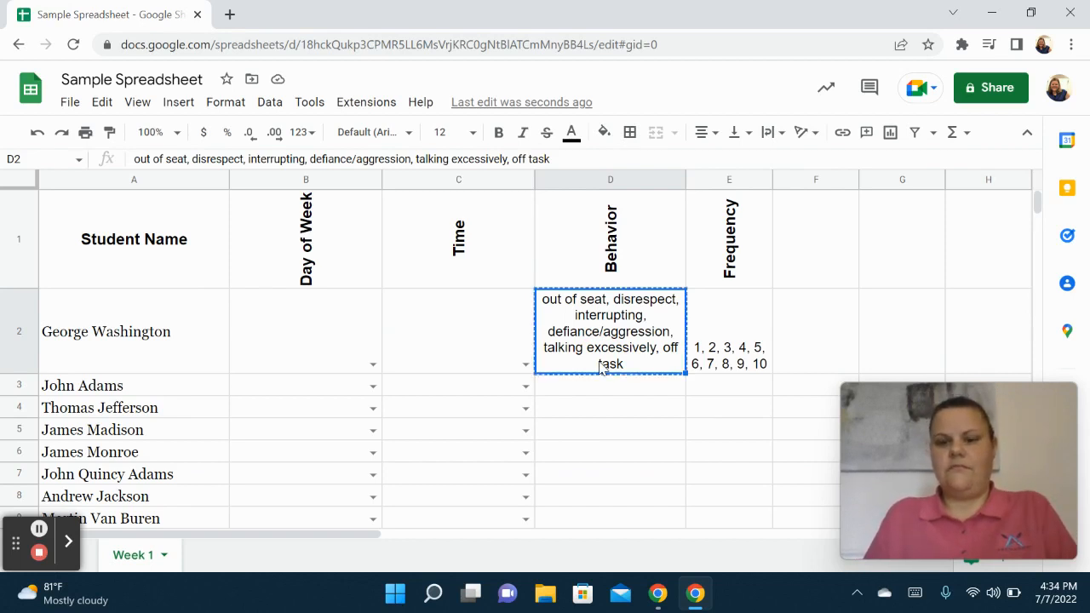
key("Delete")
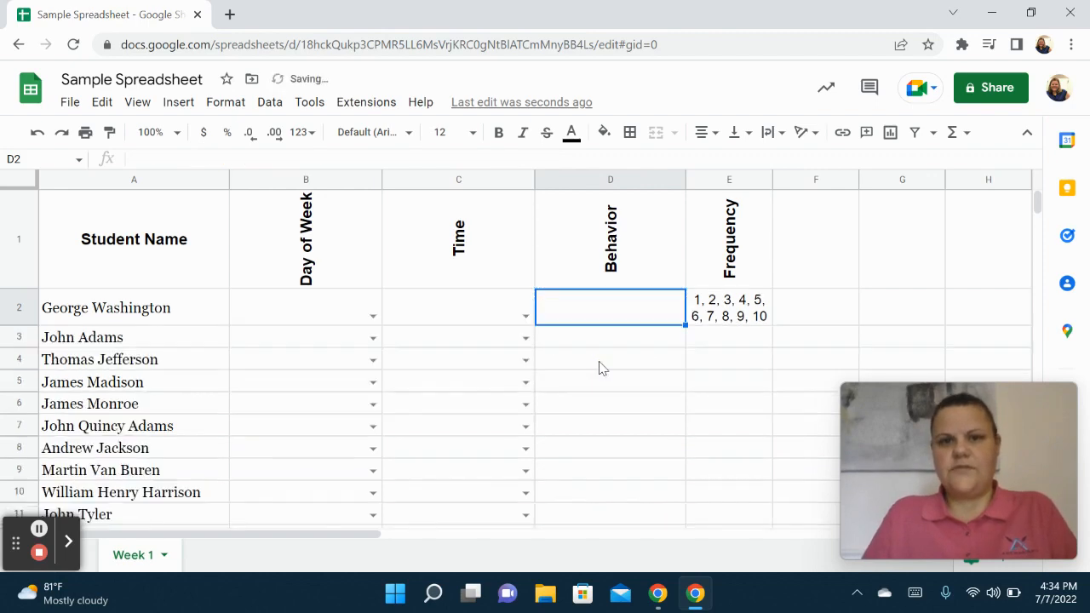
- Add list-of-items data validation to cell D2 with the copied items out of seat, disrespect, interrupting, defiance/aggression, talking excessively, off task
left_click(266, 103)
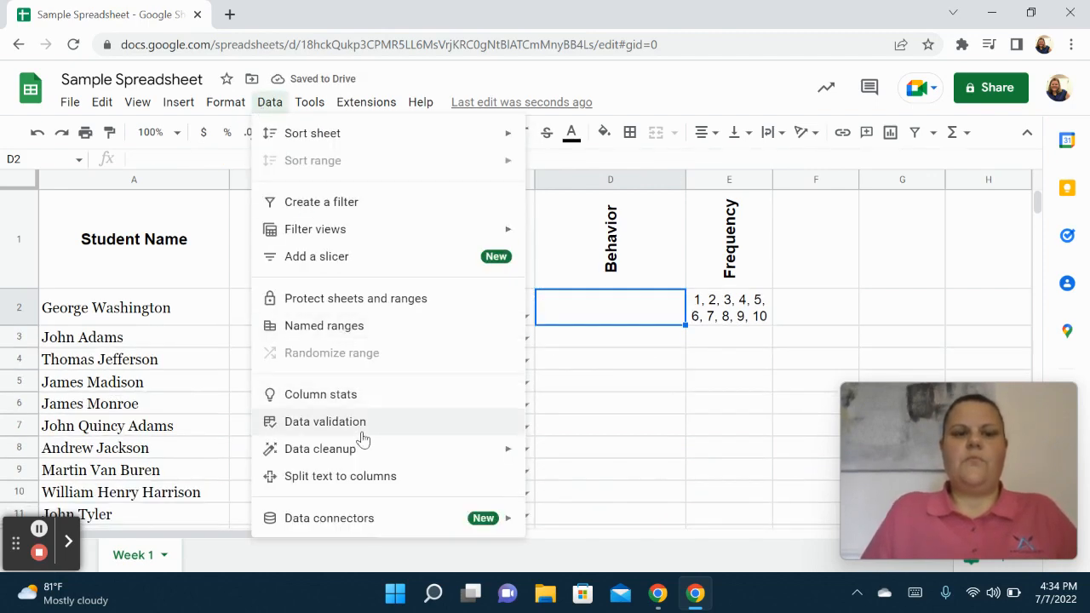
left_click(322, 421)
left_click(470, 271)
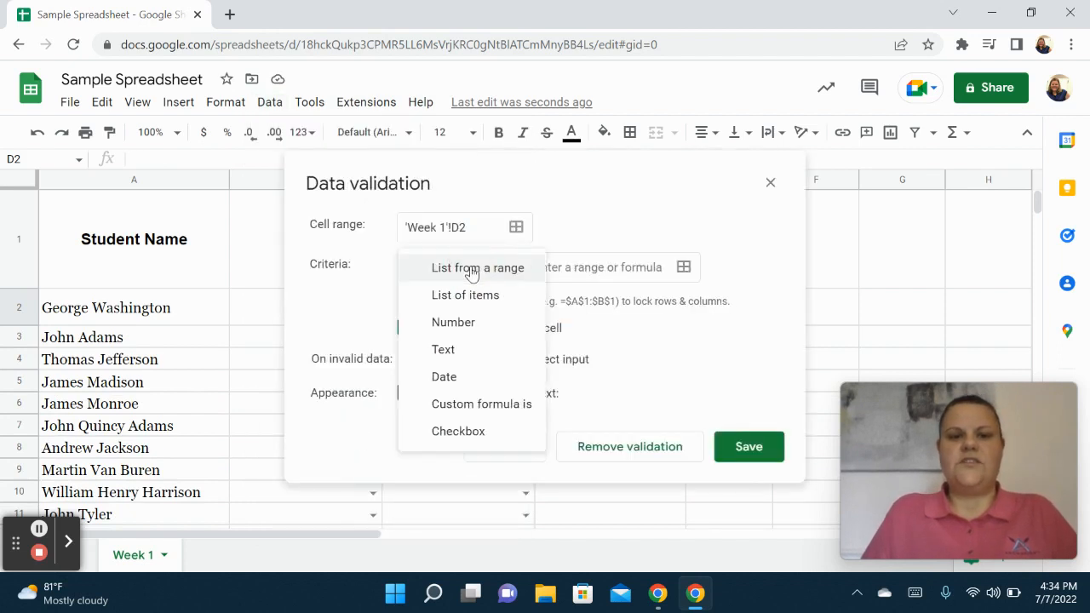
left_click(469, 298)
left_click(621, 259)
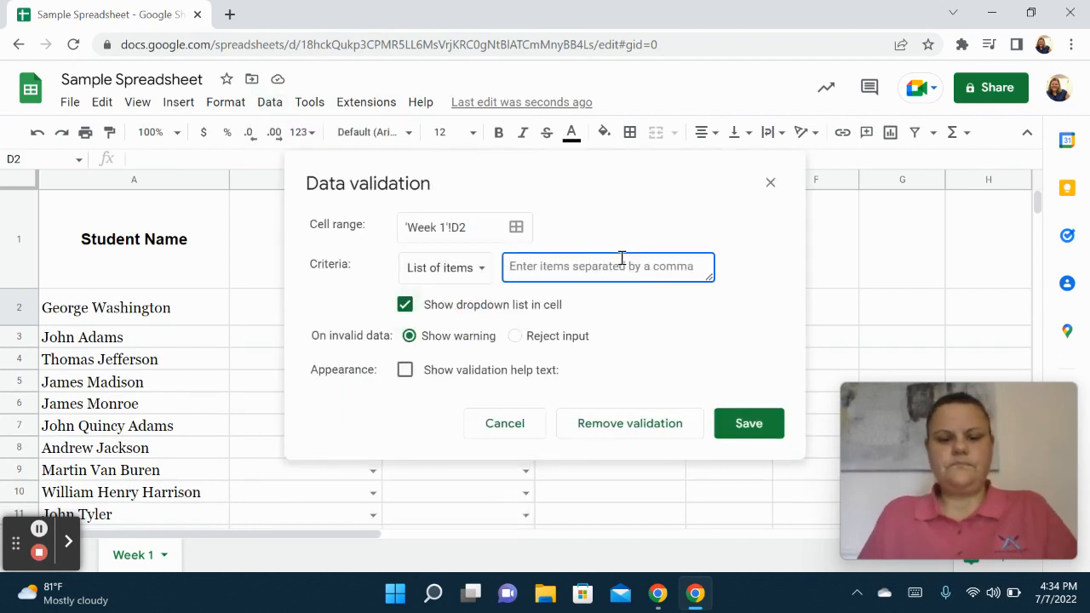
key("ctrl+v")
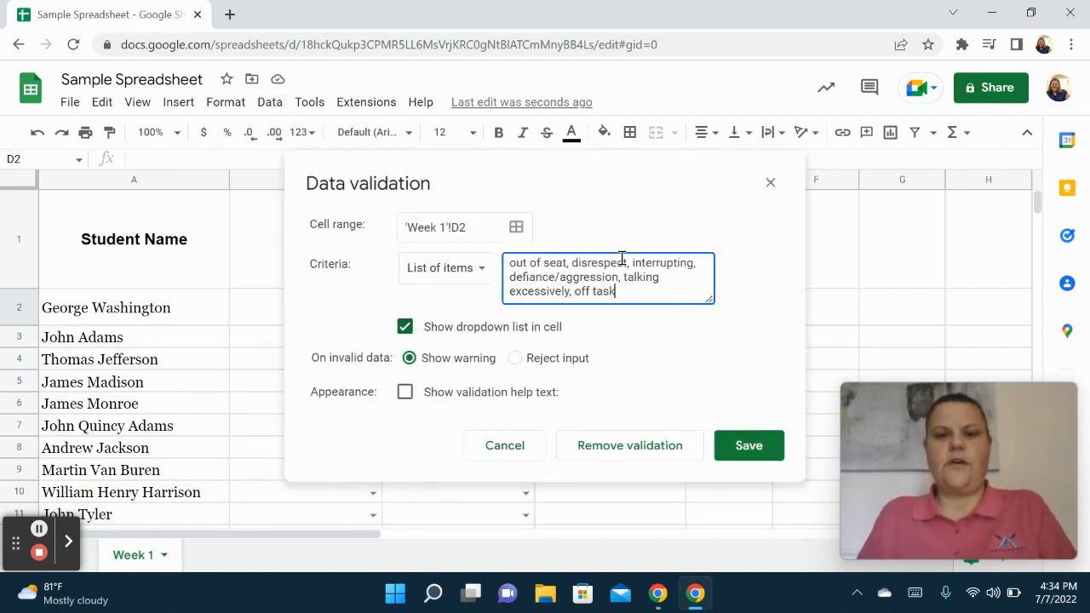
left_click(746, 439)
- Fill the Behavior dropdown from cell D2 down through D17
left_click_drag(686, 324, 669, 237)
left_click(756, 318)
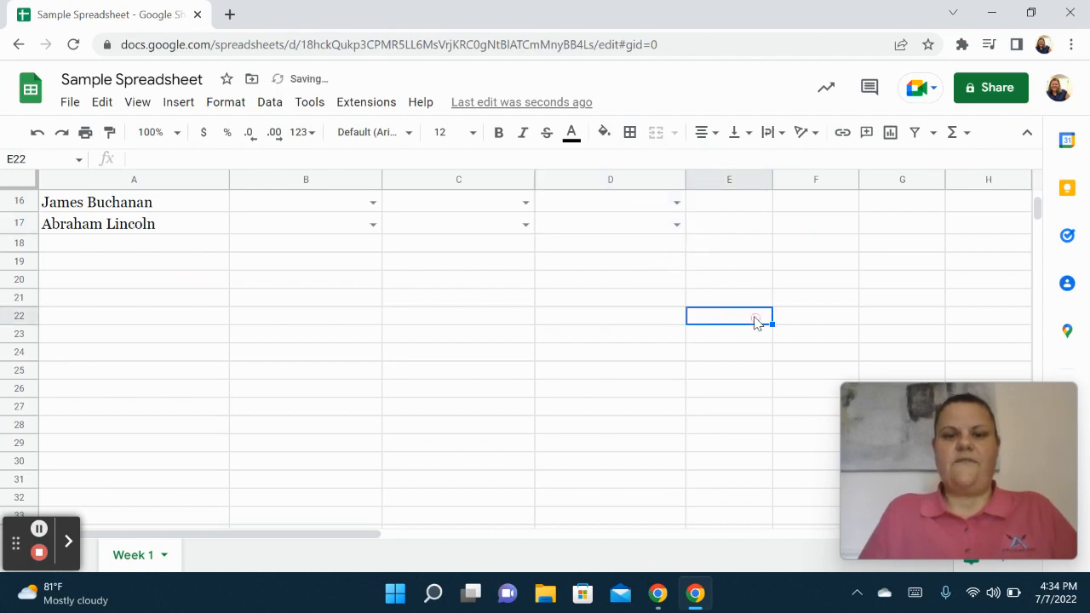
- Copy the frequency list of numbers from cell E2 and clear the cell
scroll(756, 323, "up", 5)
left_click(748, 315)
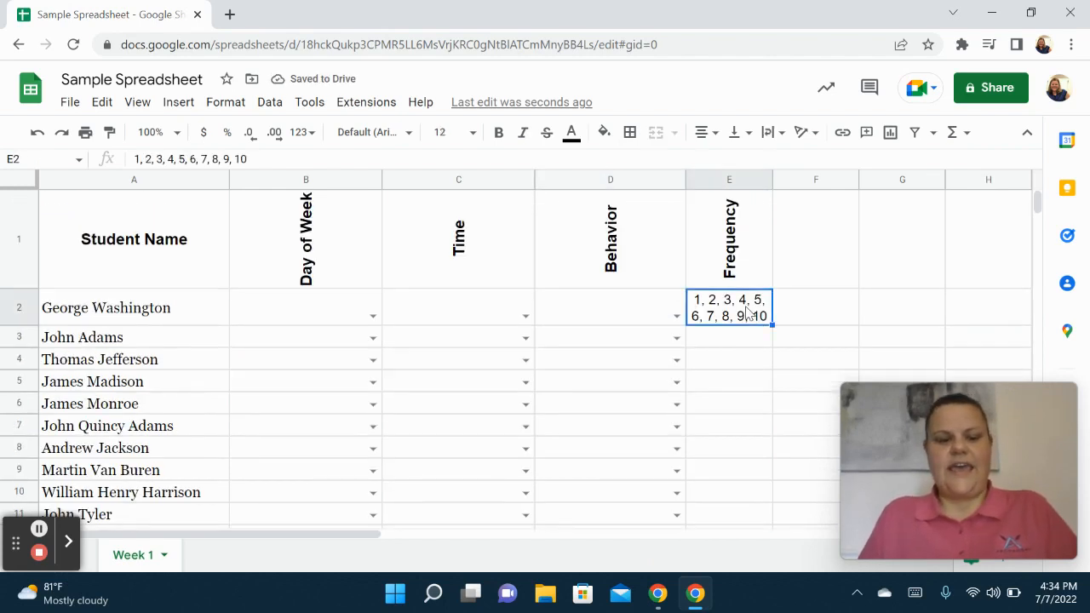
key("ctrl+c")
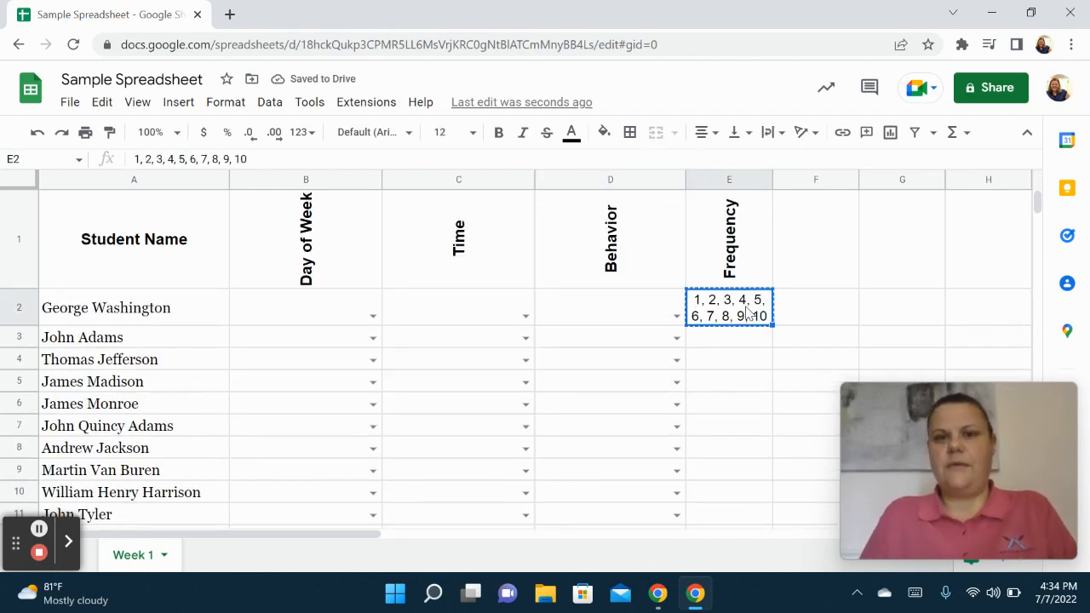
key("Delete")
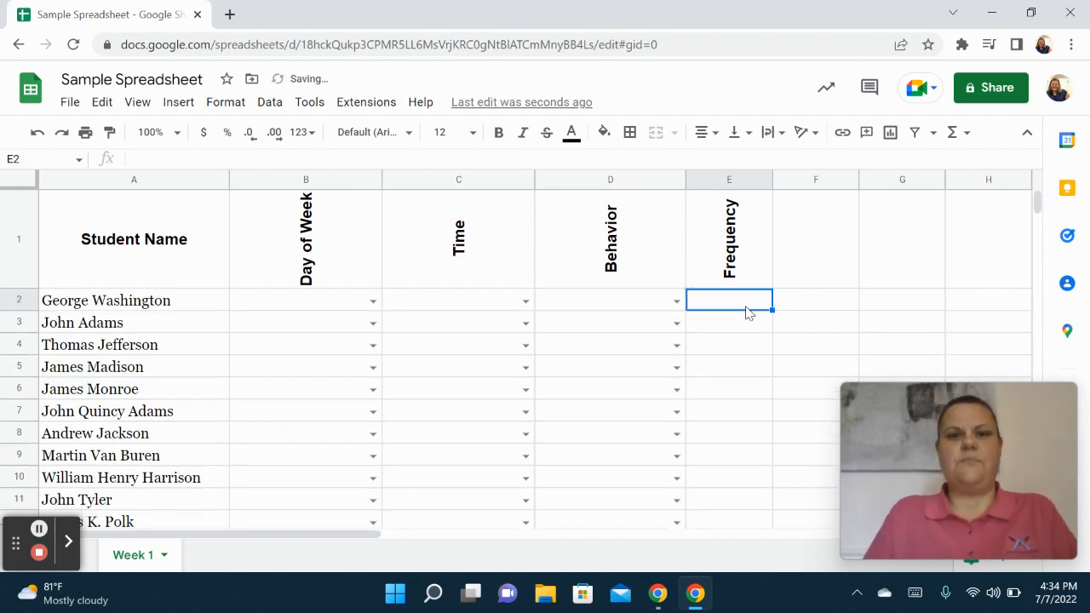
- Add list-of-items data validation to cell E2 with the copied numbers 1 through 10
left_click(245, 101)
mouse_move(267, 101)
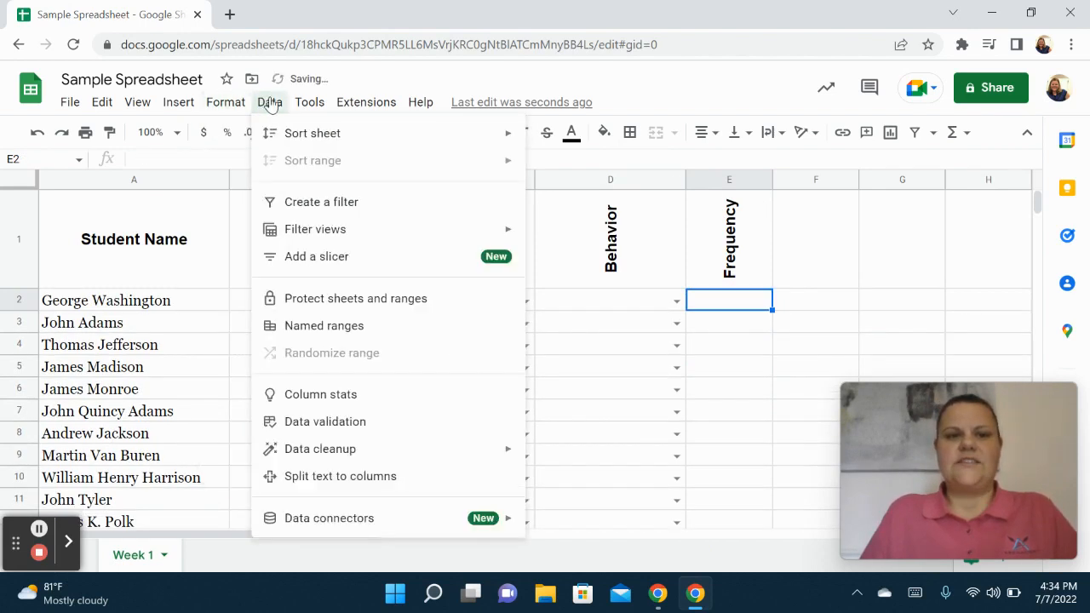
left_click(390, 422)
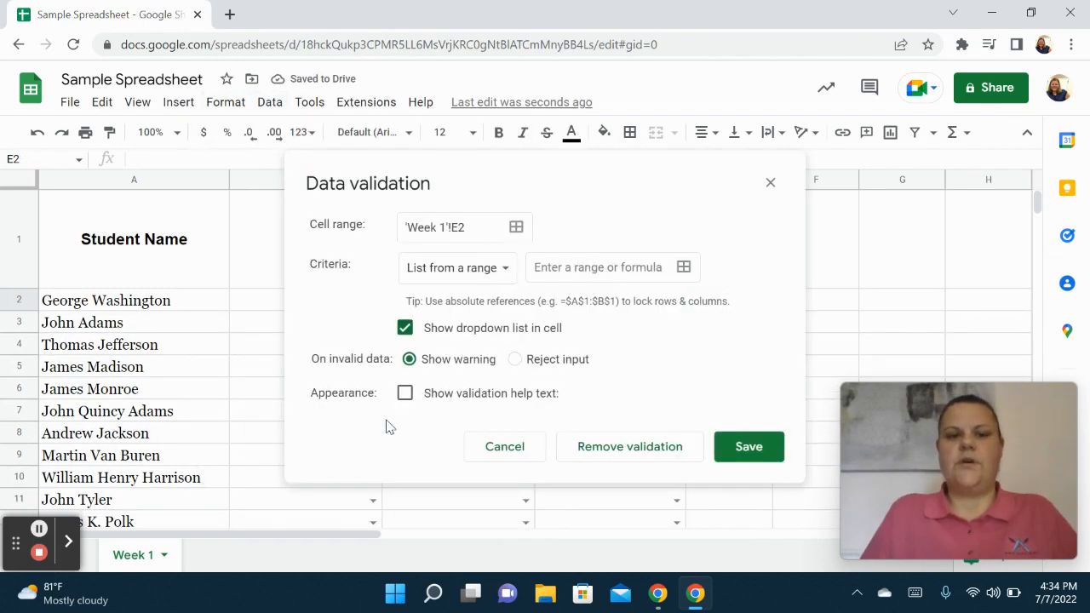
left_click(491, 283)
left_click(486, 298)
left_click(519, 267)
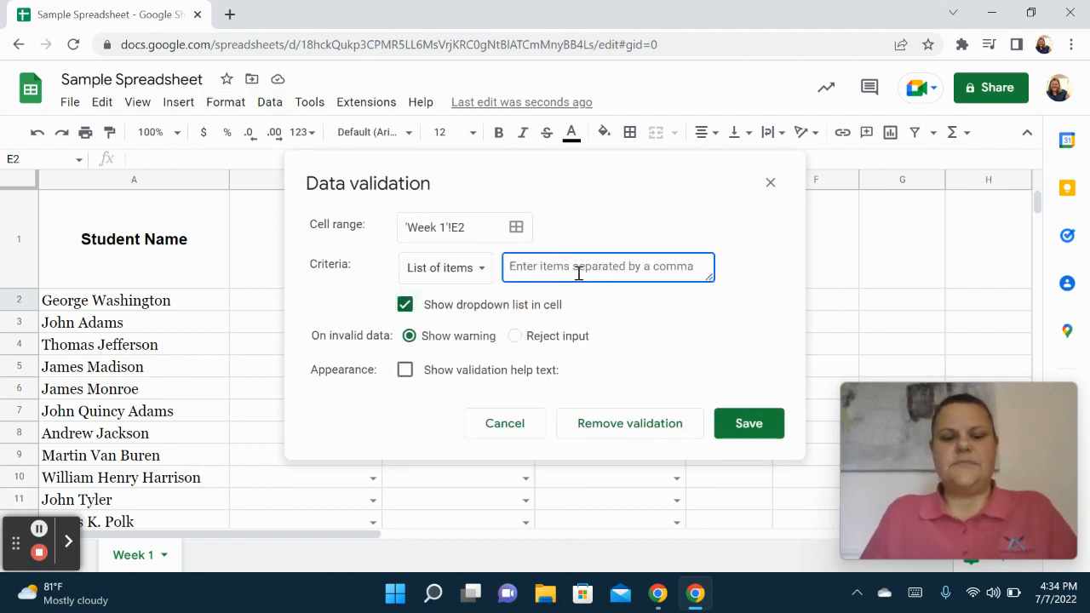
key("ctrl+v")
left_click(747, 423)
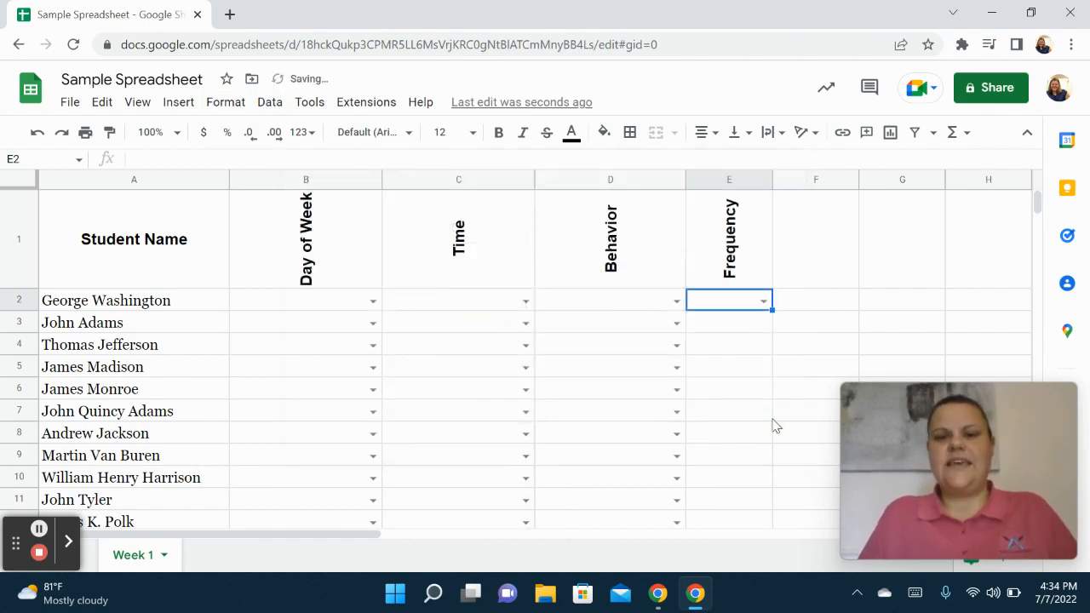
- Fill the Frequency dropdown from cell E2 down to the last student row
left_click_drag(771, 310, 773, 536)
left_click_drag(763, 517, 761, 452)
left_click(808, 357)
scroll(808, 357, "up", 3)
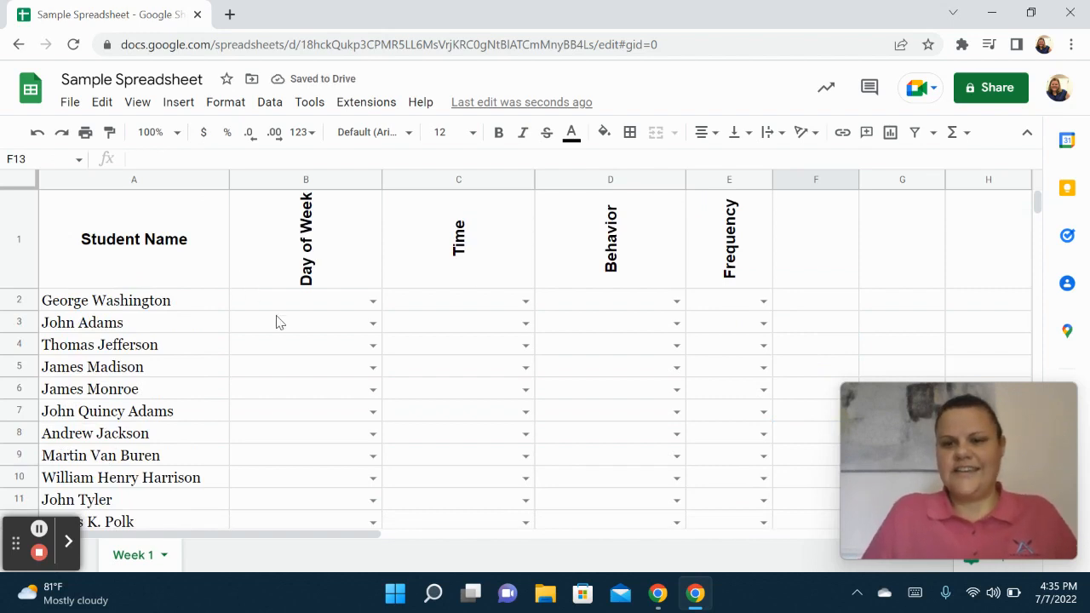
- Choose Monday as the day of week and Lunch as the time for the student in row 2
left_click(316, 308)
left_click(368, 303)
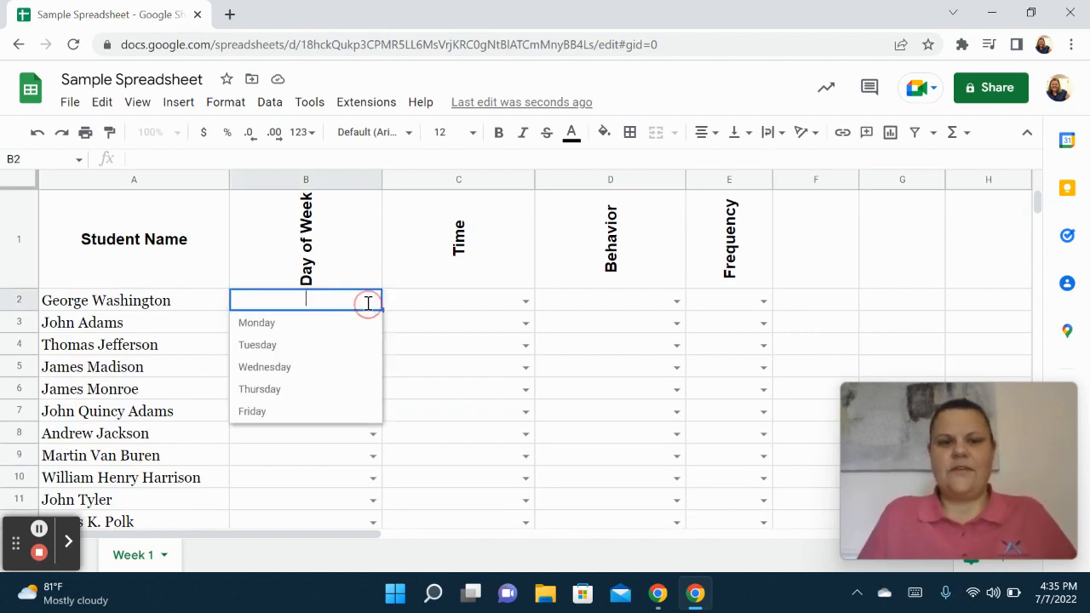
left_click(354, 325)
left_click(525, 301)
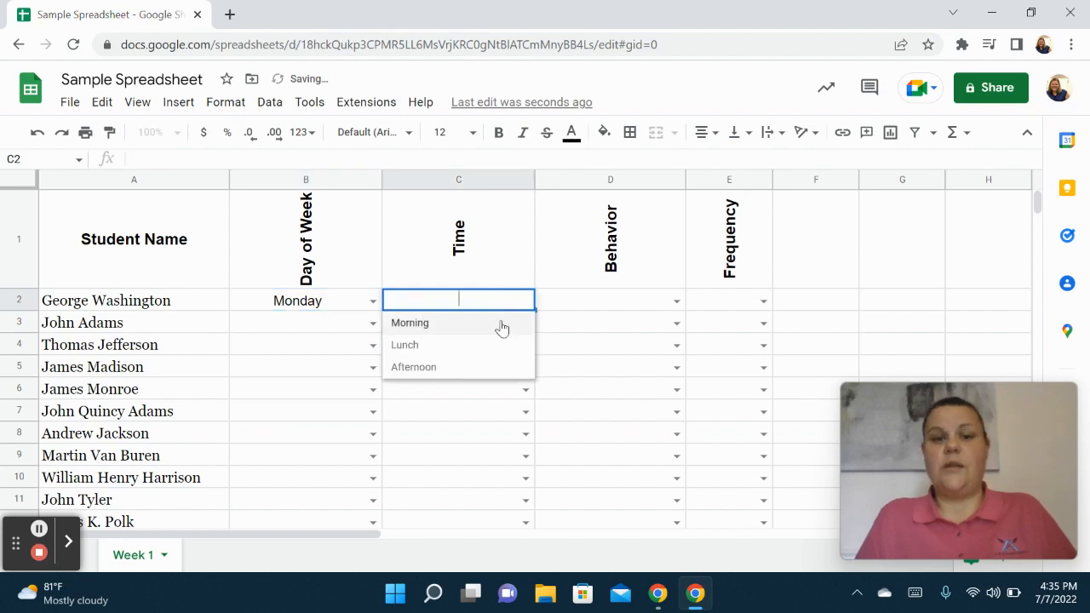
left_click(479, 347)
- Choose out of seat as the behavior and 3 as the frequency for the student in row 2
left_click(664, 307)
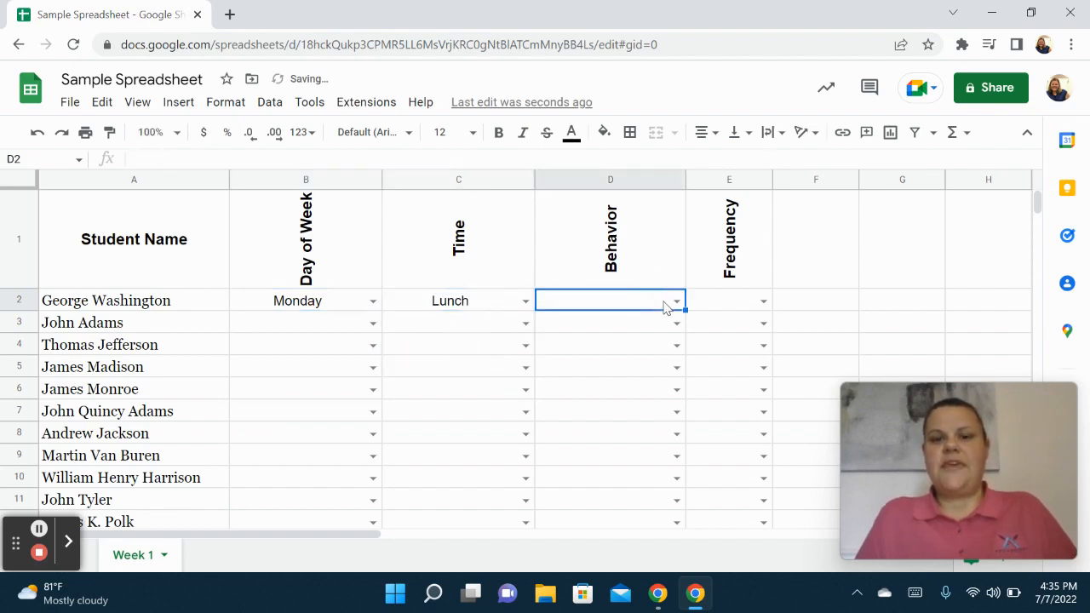
left_click(678, 300)
left_click(651, 328)
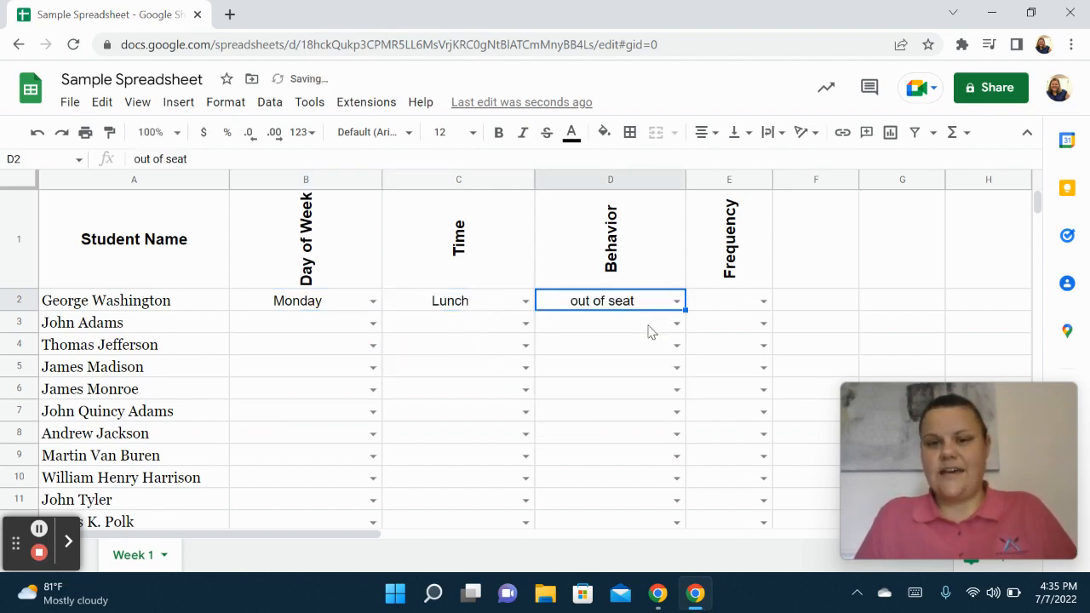
left_click(763, 300)
left_click(728, 383)
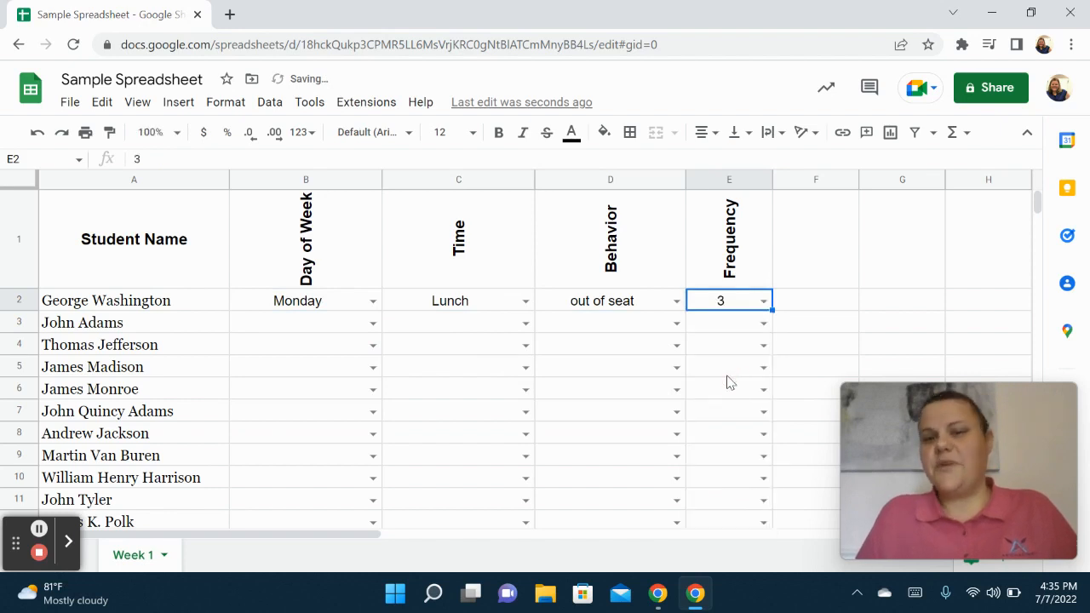
mouse_move(849, 402)
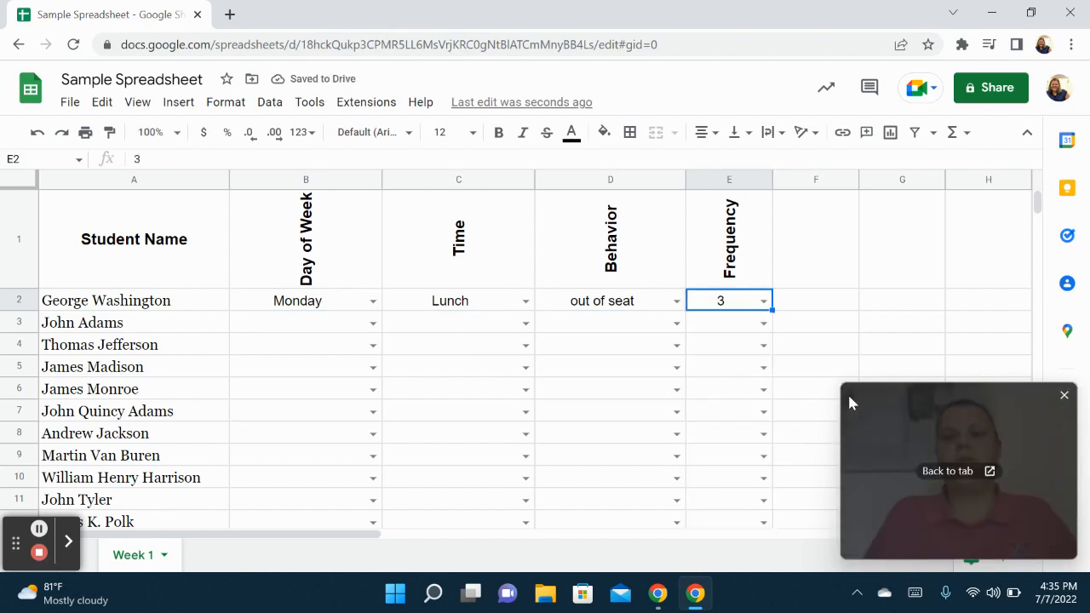